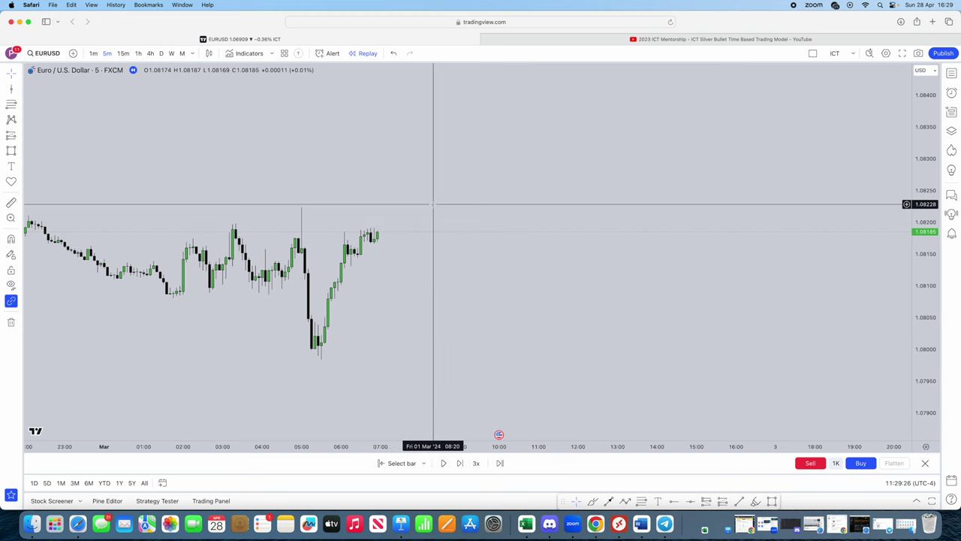
Step: View the ICT Silver Bullet Time Based Trading Model video on YouTube and return to the EURUSD chart
left_click(661, 39)
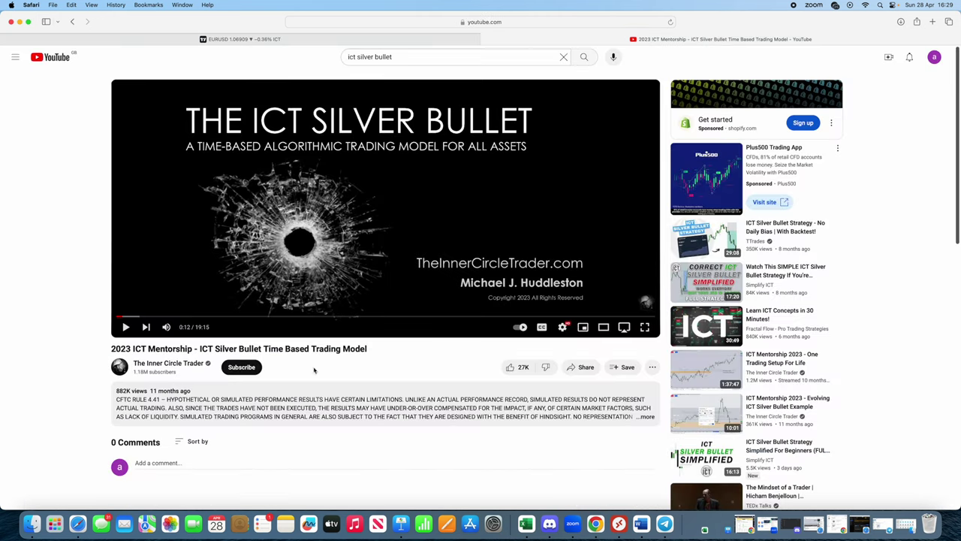
left_click(312, 245)
left_click(312, 245)
left_click(296, 36)
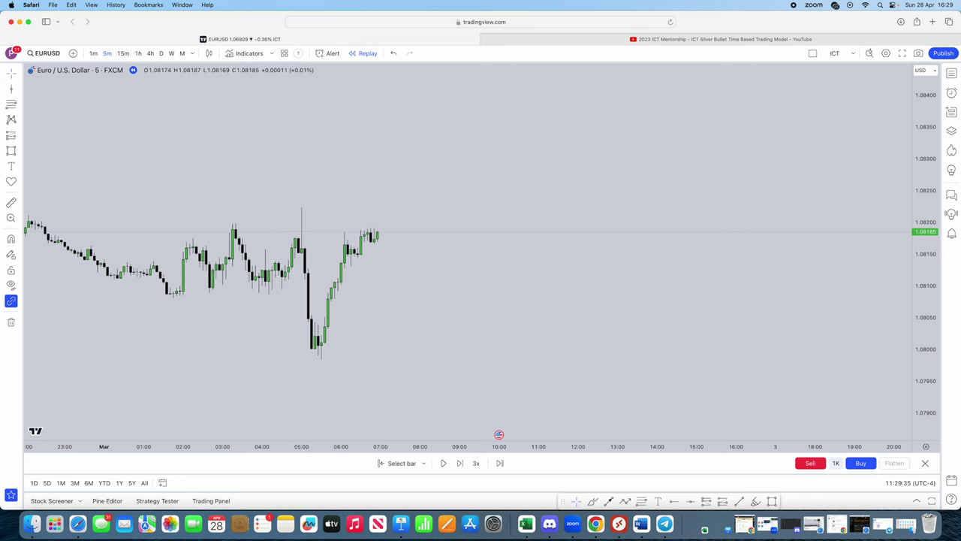
Step: Glance at the strategy notes in Word and check the chart's time zone setting
left_click_drag(318, 82, 429, 68)
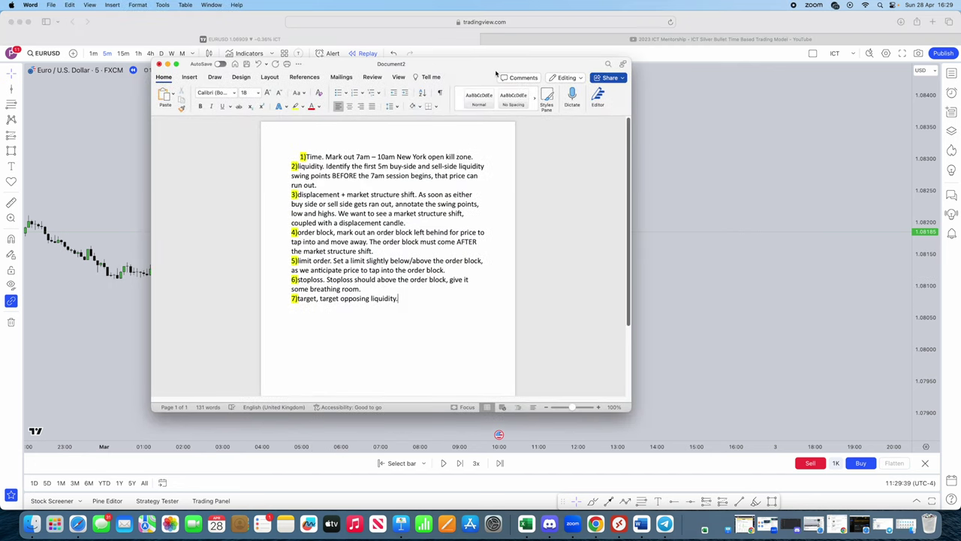
key("super+m")
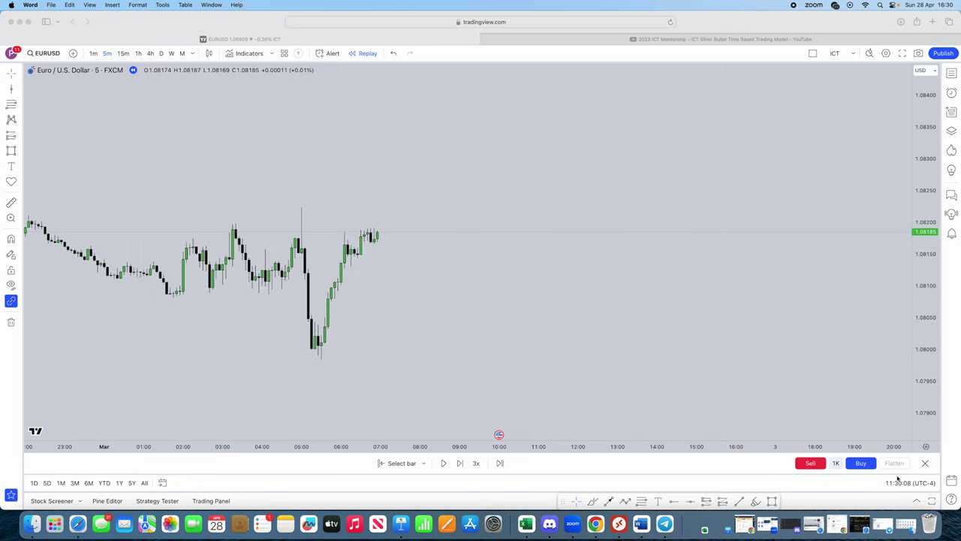
left_click(894, 483)
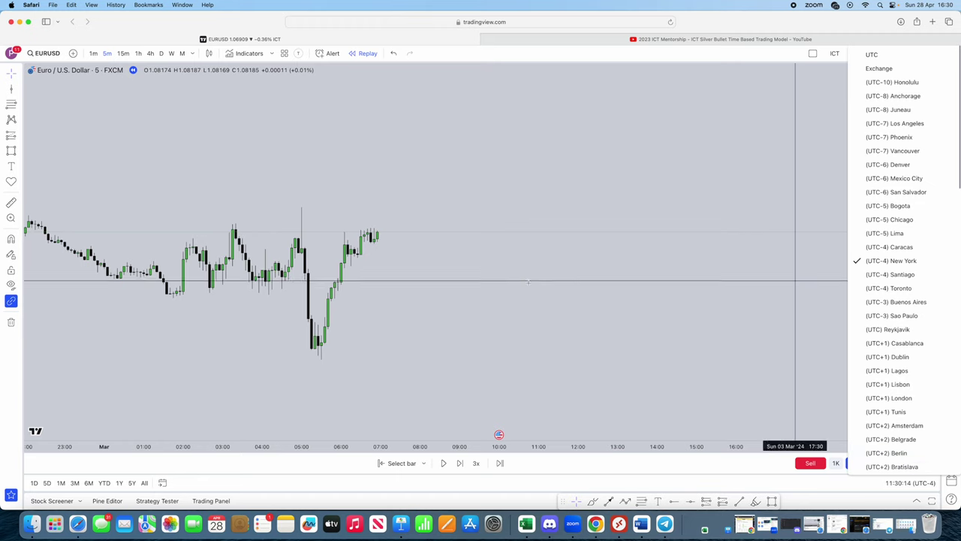
left_click(499, 222)
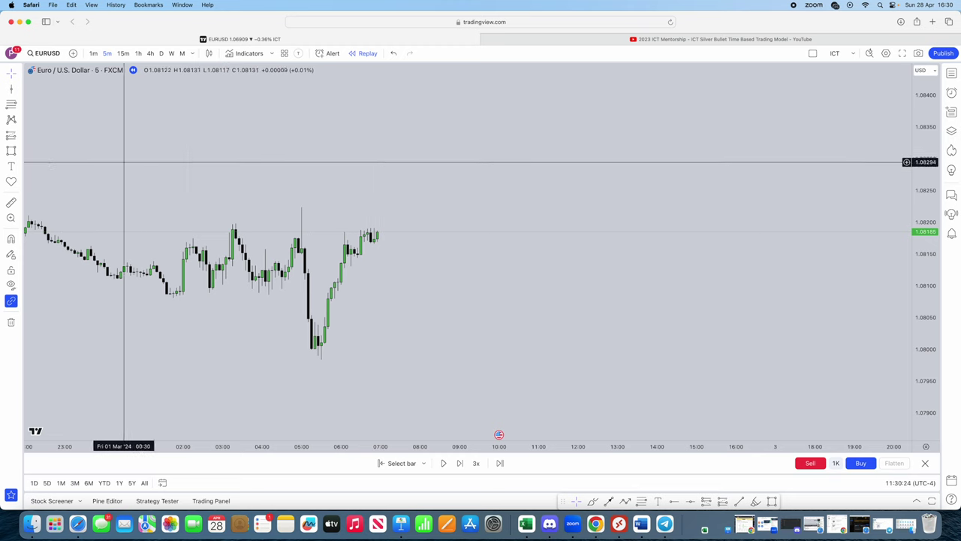
Step: Read through the seven strategy rules in the Word notes and return to the TradingView chart
key("super+Tab")
left_click_drag(391, 117, 454, 100)
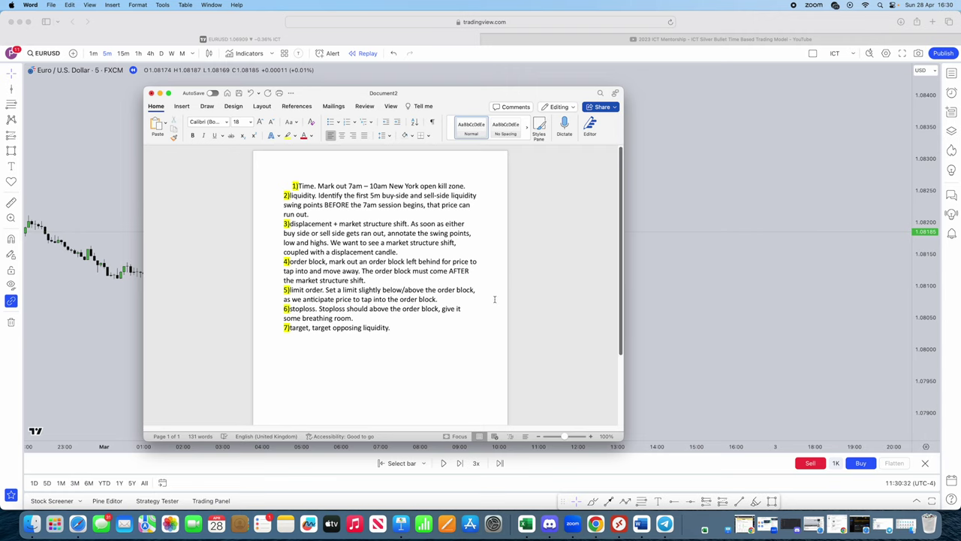
left_click_drag(459, 98, 0, 45)
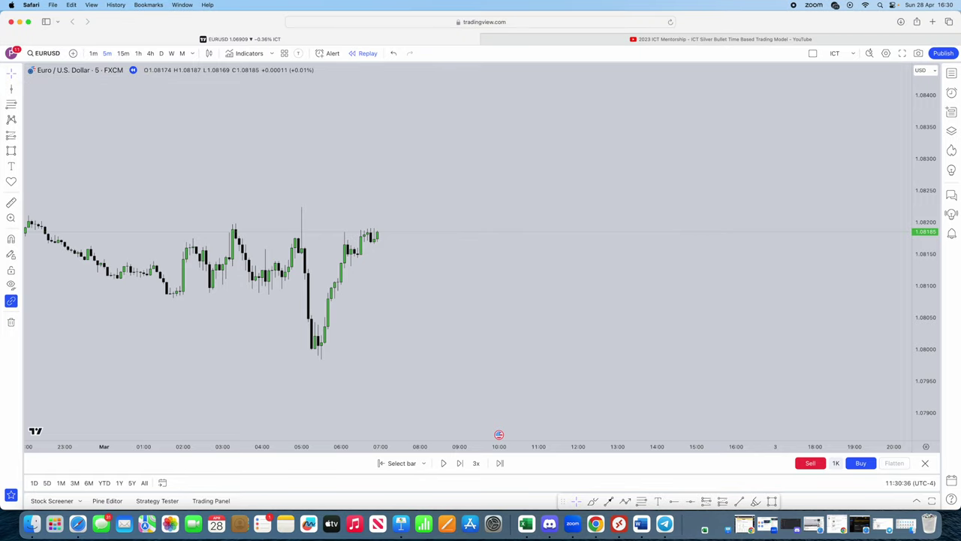
left_click_drag(0, 67, 467, 76)
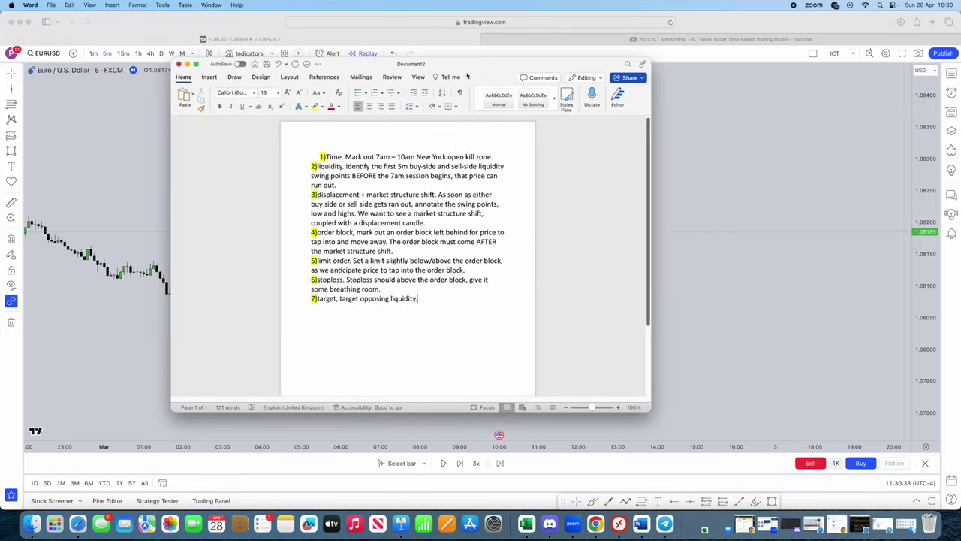
key("super+Tab")
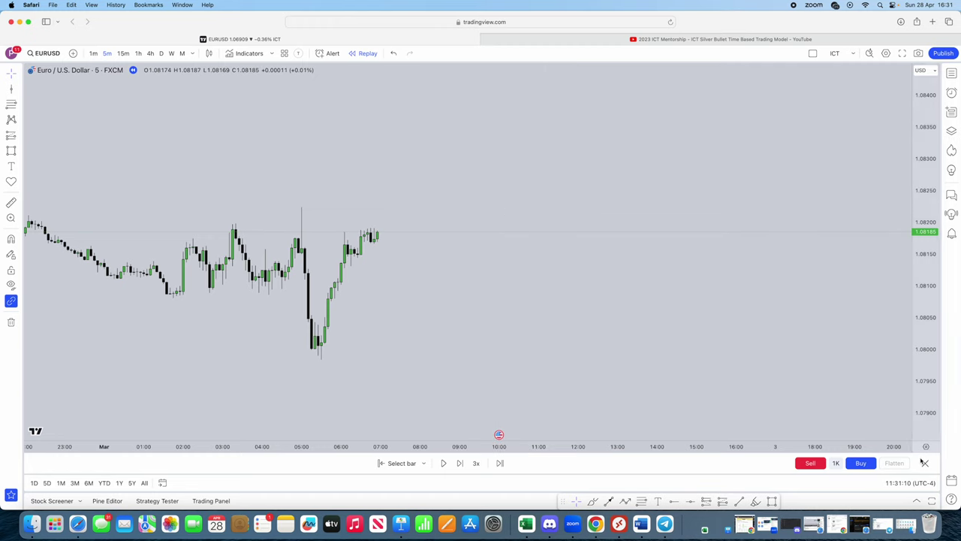
Step: Mark the New York open kill zone with vertical lines at 07:00 and 10:00 on 1 March 2024
left_click(11, 90)
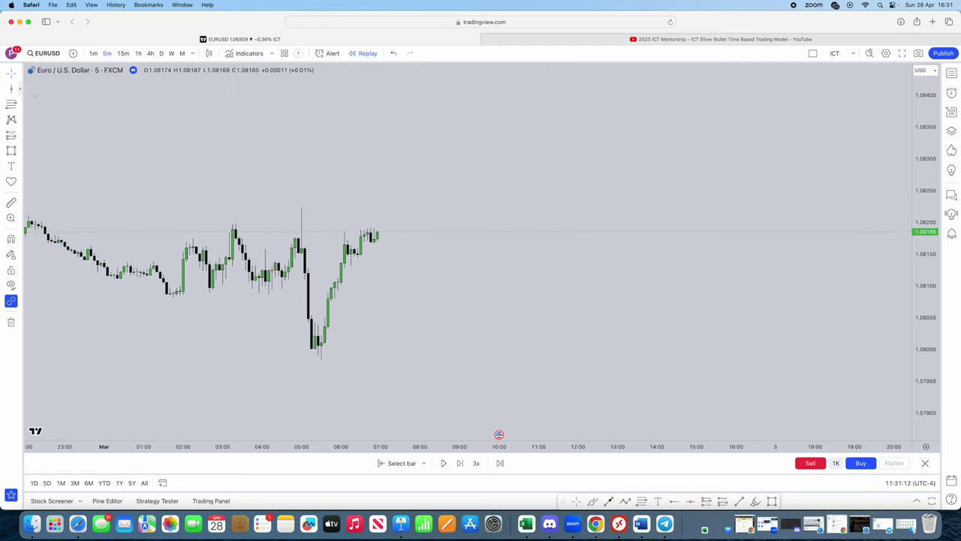
left_click(380, 294)
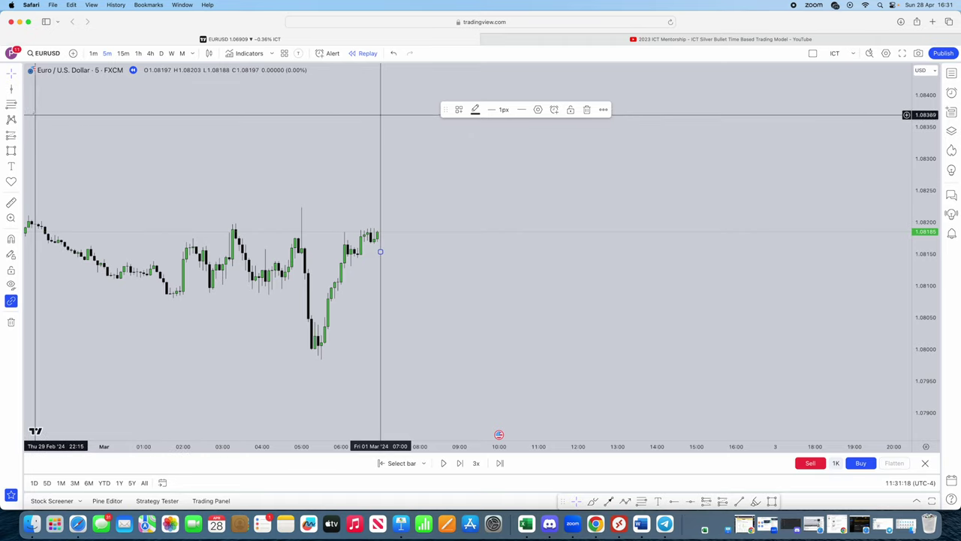
left_click(12, 91)
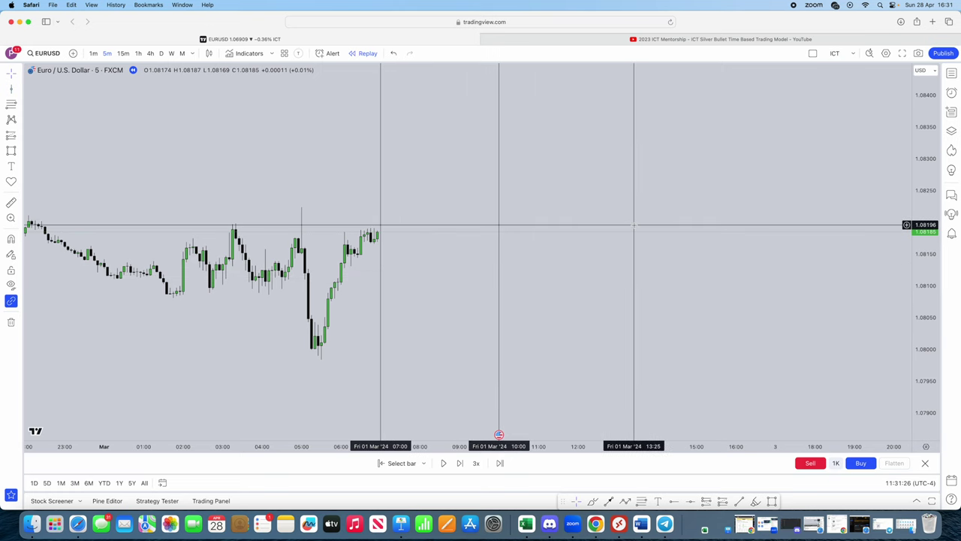
Step: Consult the liquidity rule in the Word notes and return to the TradingView chart
key("super+Tab")
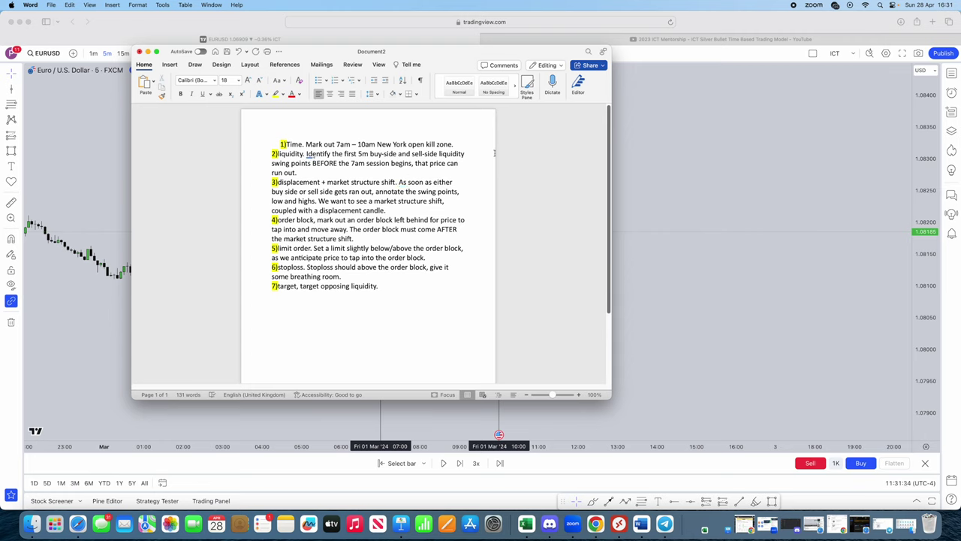
key("super+Tab")
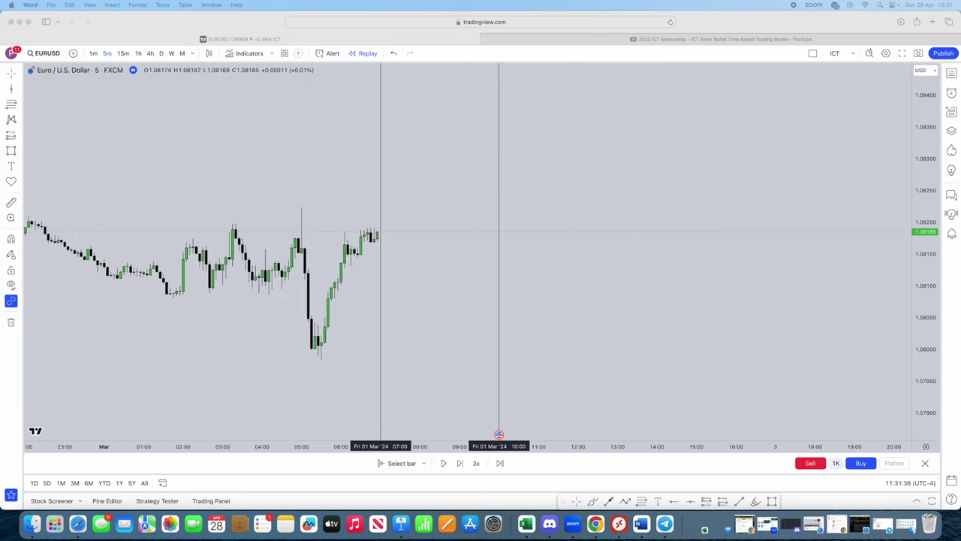
left_click(652, 350)
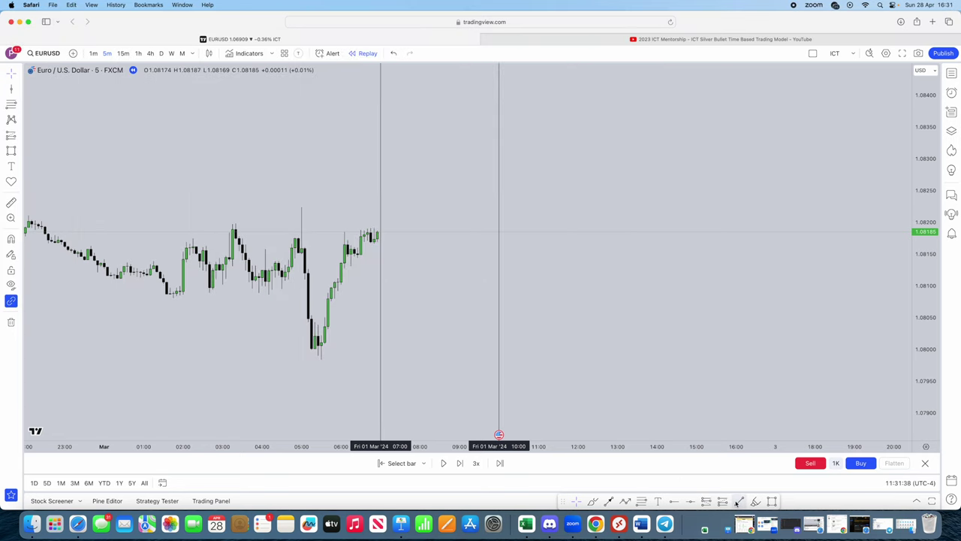
Step: Draw a trend line along the swing highs before 07:00 at about 1.0819, from 06:20 to 09:50
left_click(739, 501)
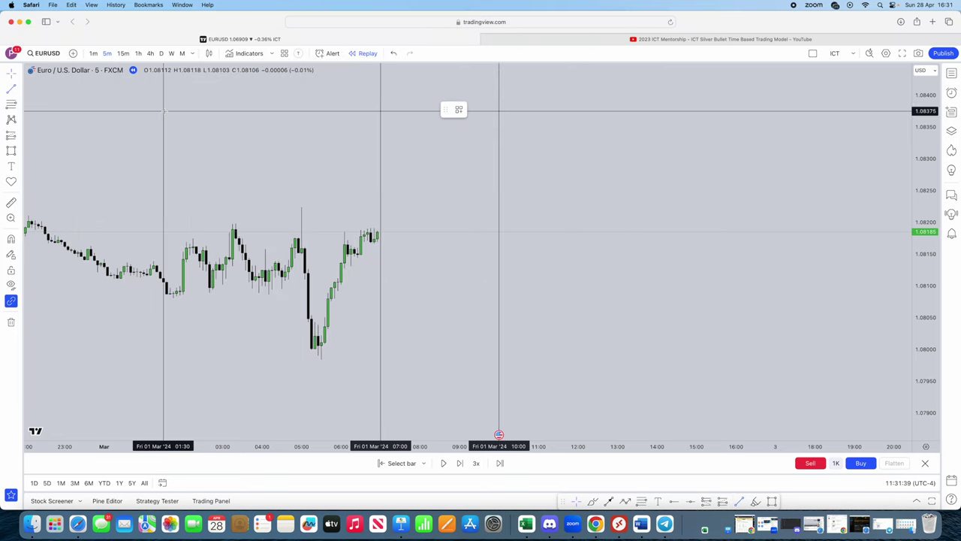
left_click(354, 226)
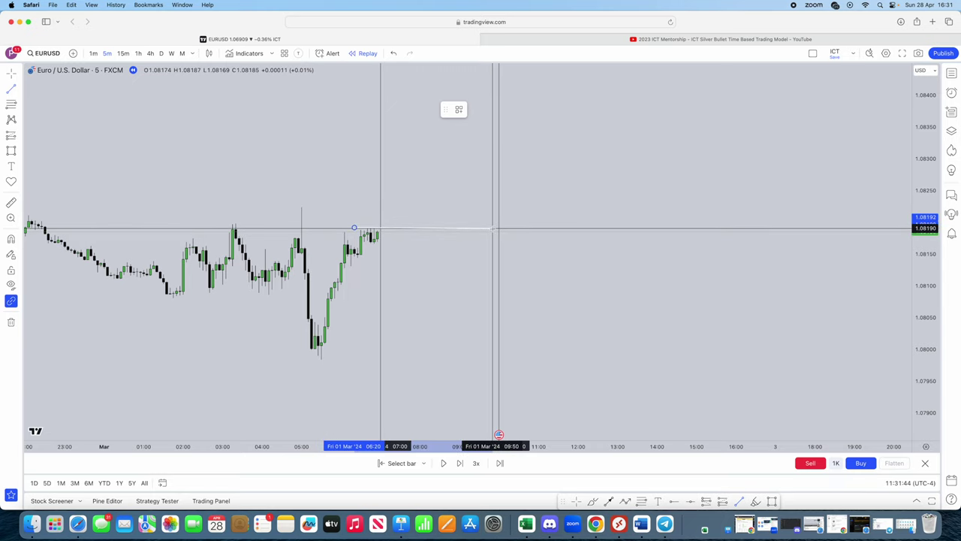
left_click(493, 227)
Step: Apply the saved liquidity template to the trend line at the swing highs
double_click(493, 228)
left_click(478, 223)
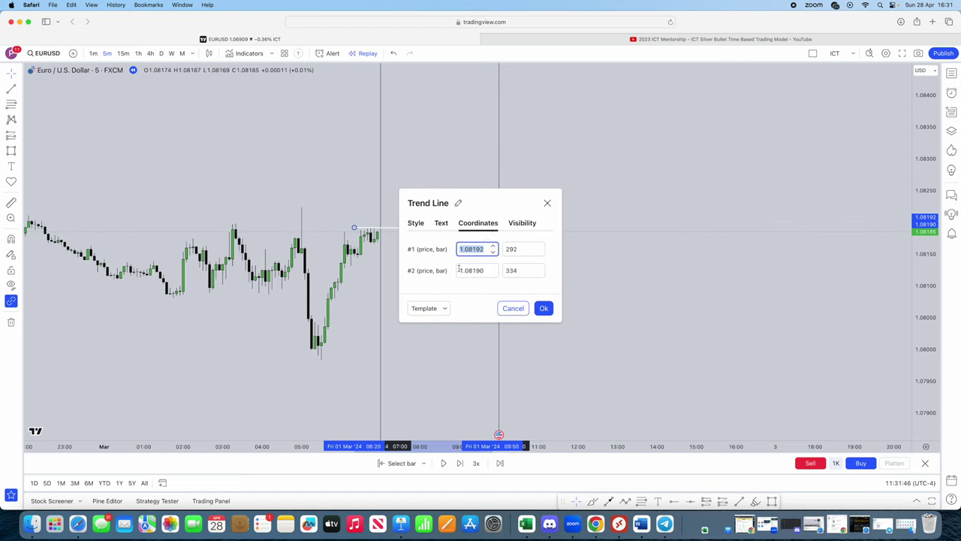
left_click(417, 224)
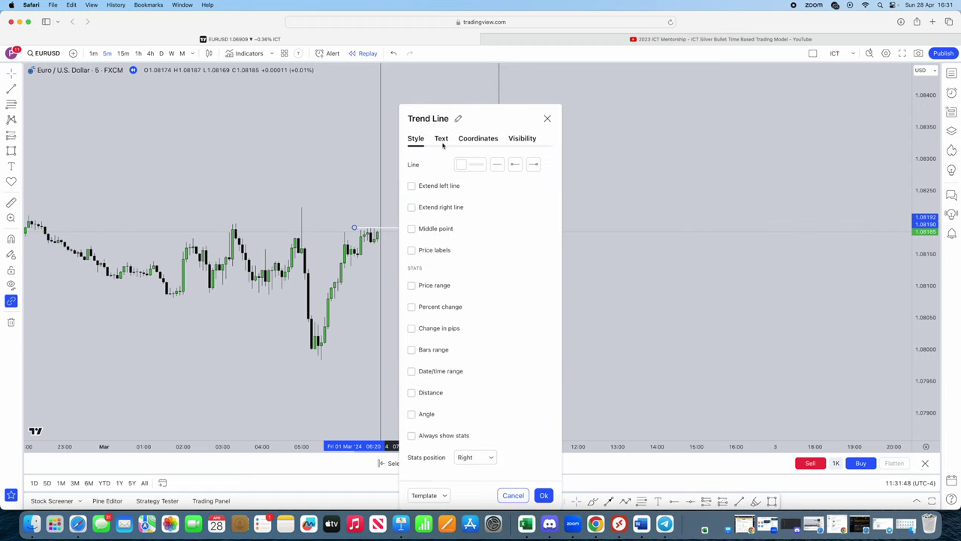
left_click(443, 139)
left_click(472, 141)
left_click(524, 140)
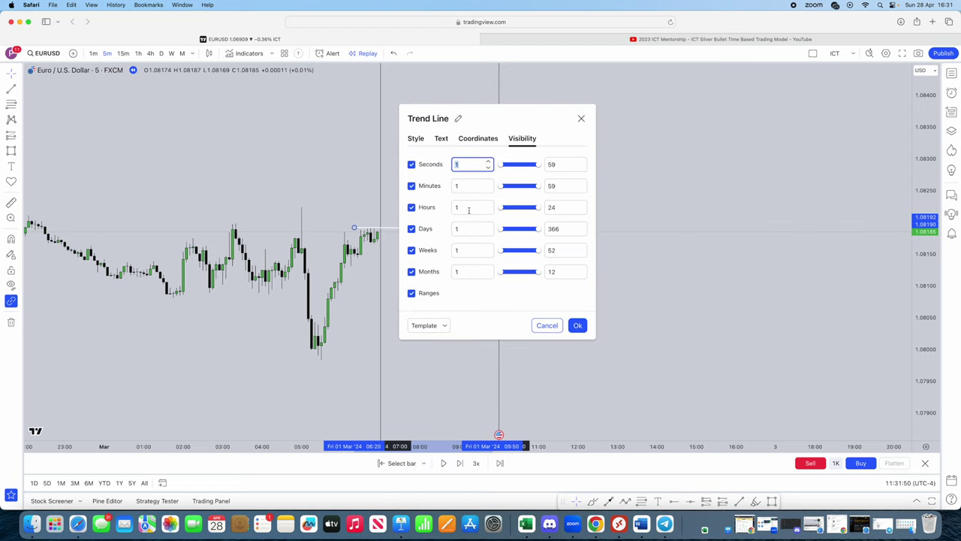
left_click(427, 325)
left_click(423, 375)
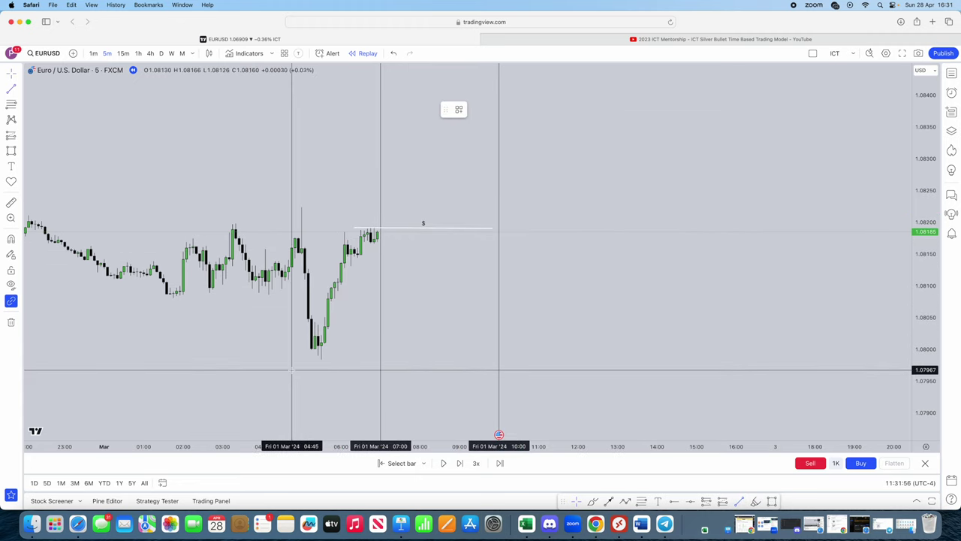
Step: Draw a trend line from the swing low at about 1.0798, from 05:25 to 12:25, and apply the liquidity template
left_click(318, 360)
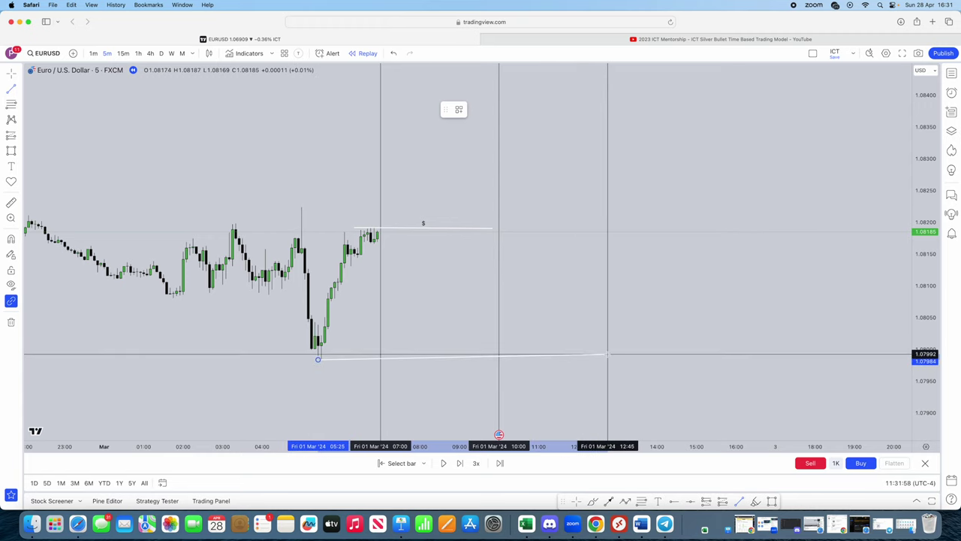
left_click(594, 360)
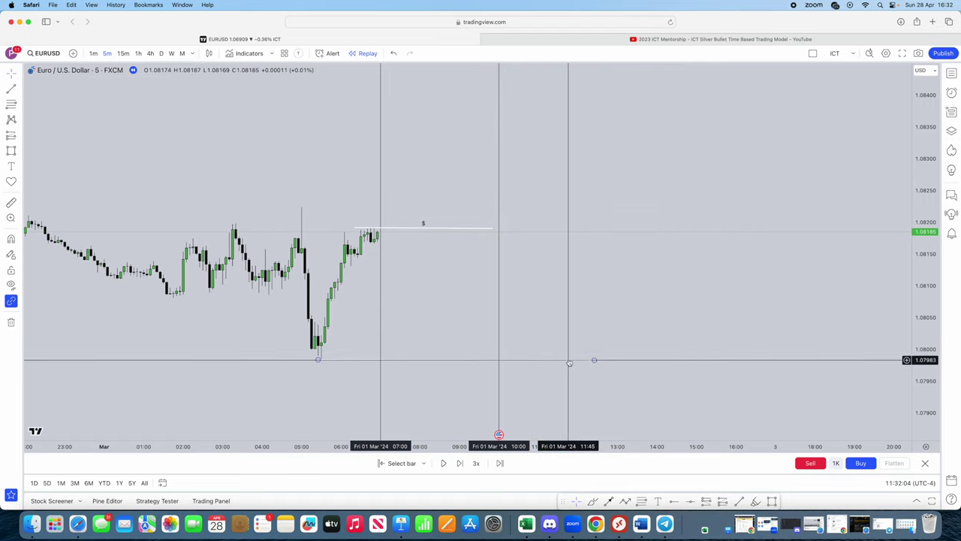
double_click(569, 363)
left_click(410, 380)
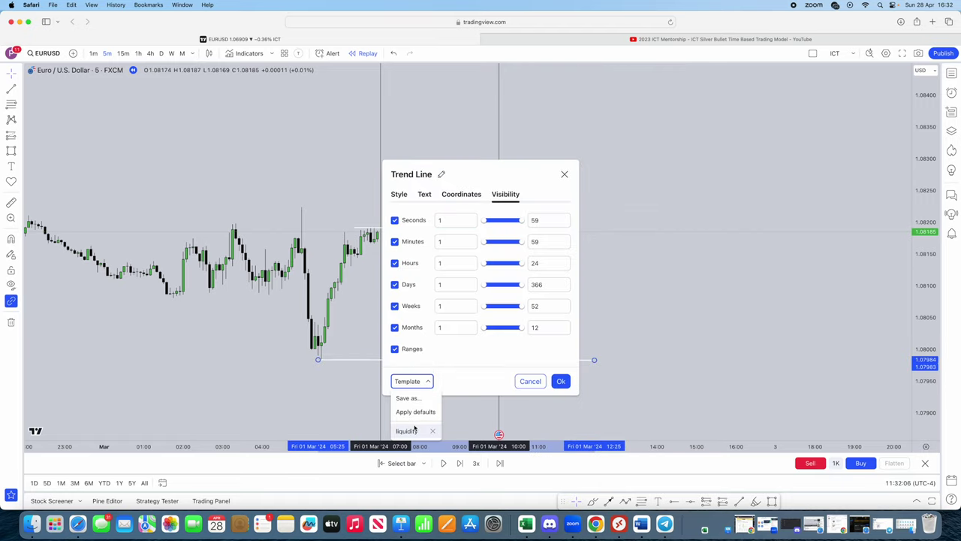
left_click(404, 430)
left_click(292, 383)
left_click_drag(413, 299, 390, 275)
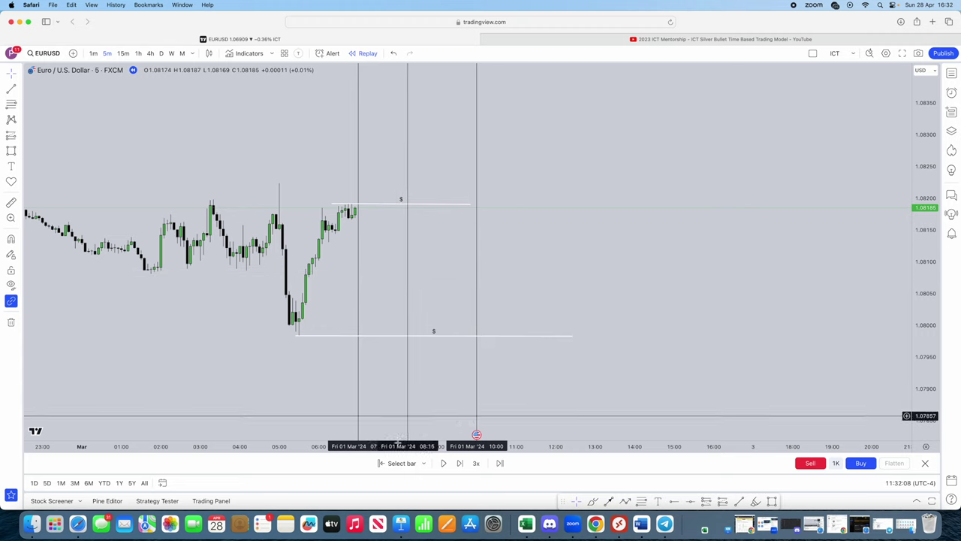
Step: Play the bar replay briefly, return it to the 07:00 bar on 1 March, and stretch the price scale
left_click(444, 463)
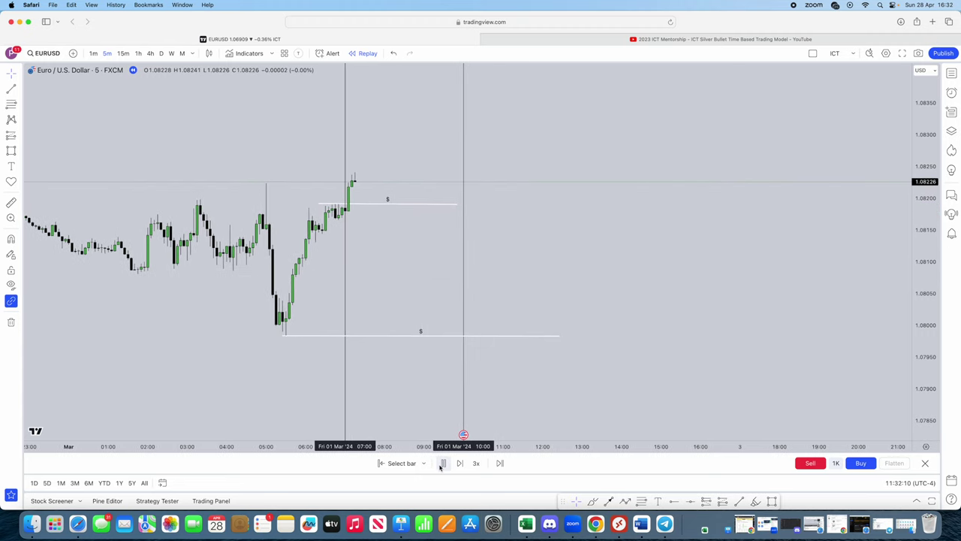
left_click(398, 462)
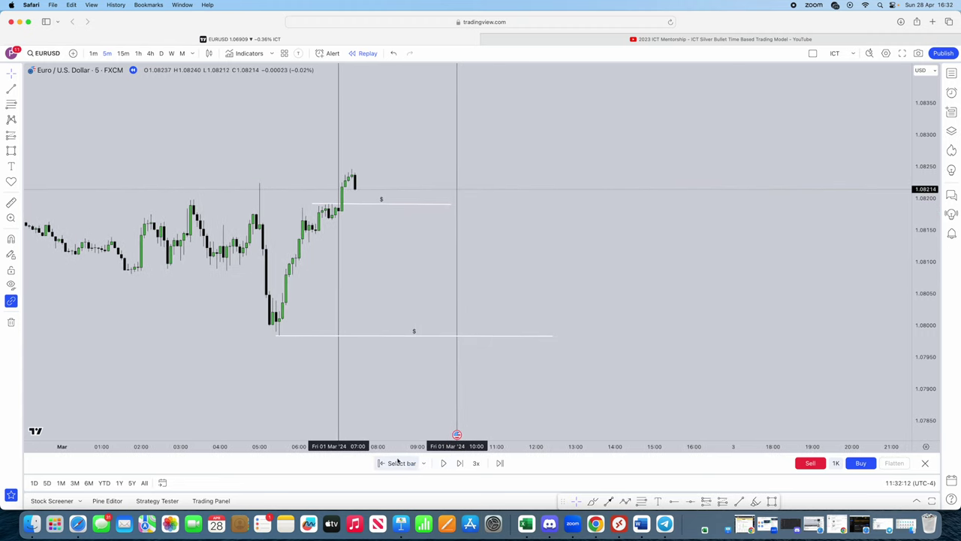
left_click(339, 367)
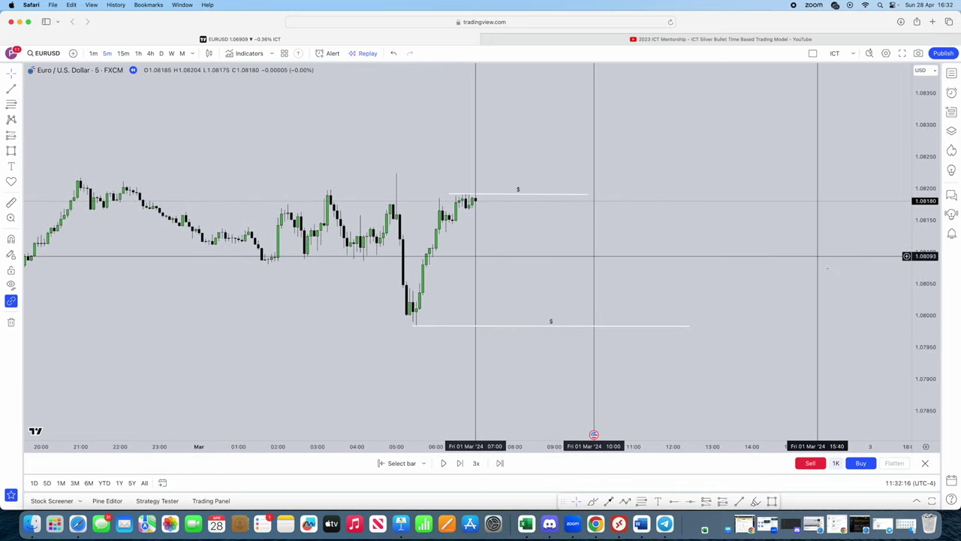
left_click_drag(854, 243, 769, 292)
left_click_drag(925, 261, 924, 193)
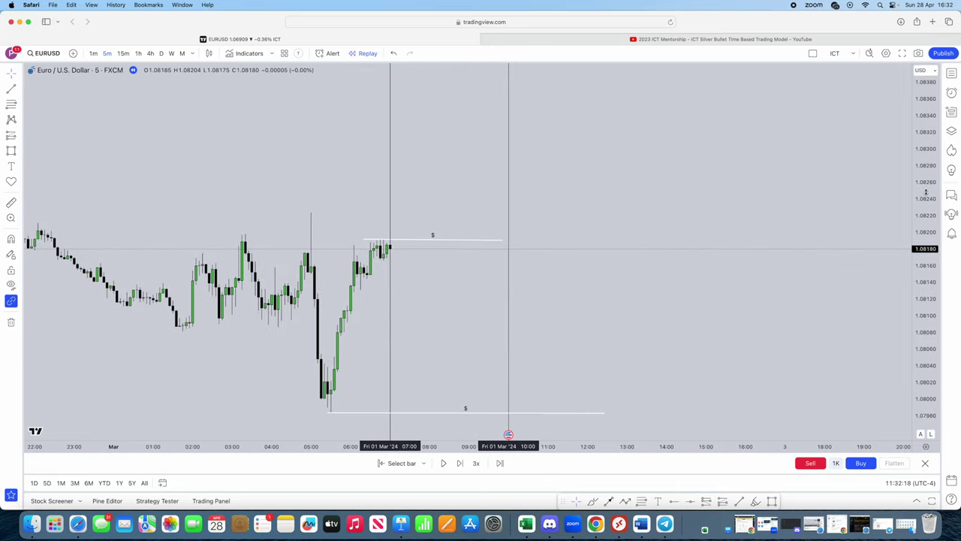
left_click_drag(732, 245, 732, 237)
Step: Review the displacement and market structure shift rule in the Word notes and return to the chart
left_click_drag(2, 62, 386, 81)
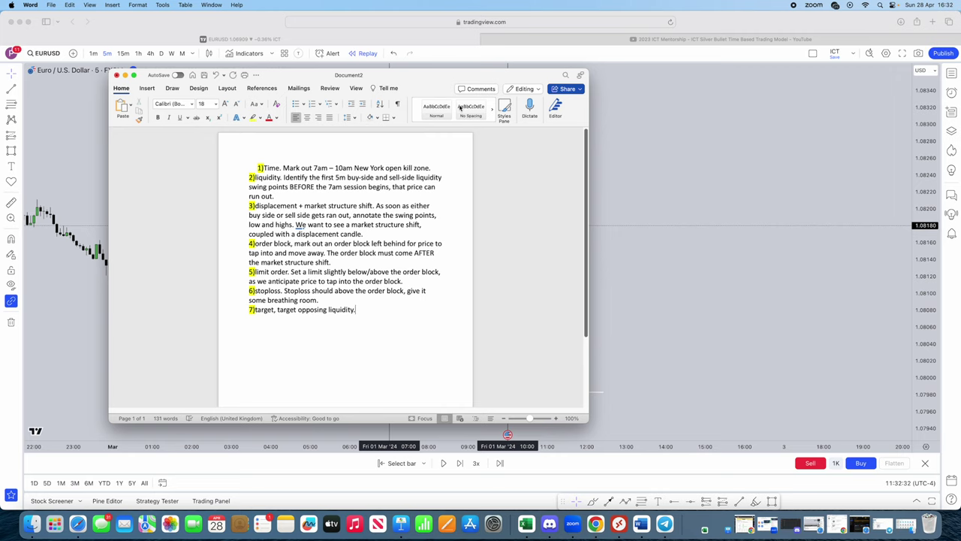
left_click_drag(418, 89, 0, 32)
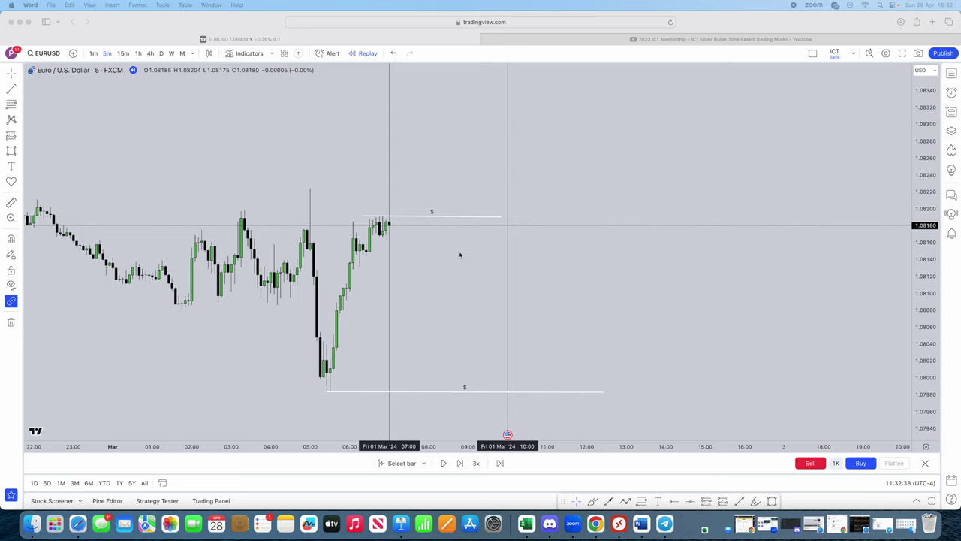
left_click(449, 352)
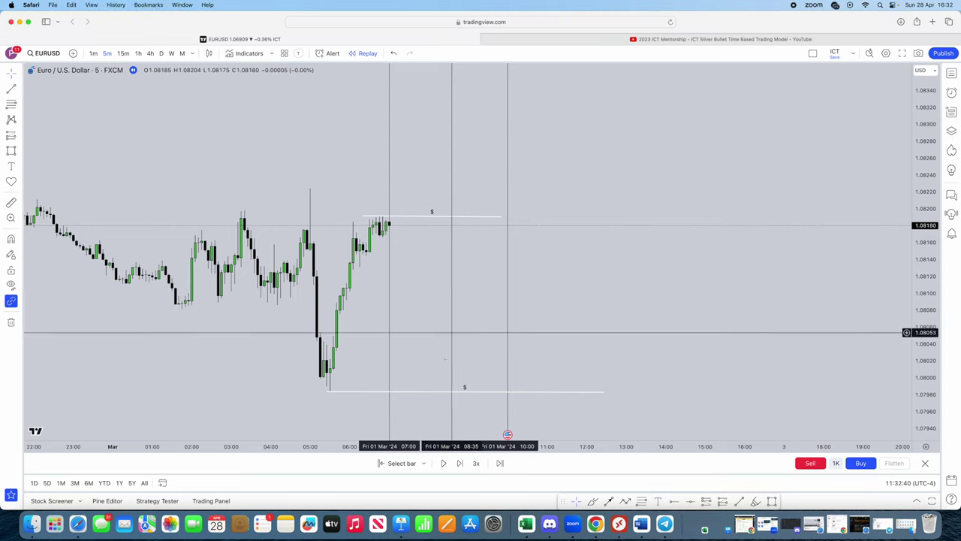
Step: Step the replay forward from the 07:00 bar until price trades above the upper liquidity line
left_click(459, 463)
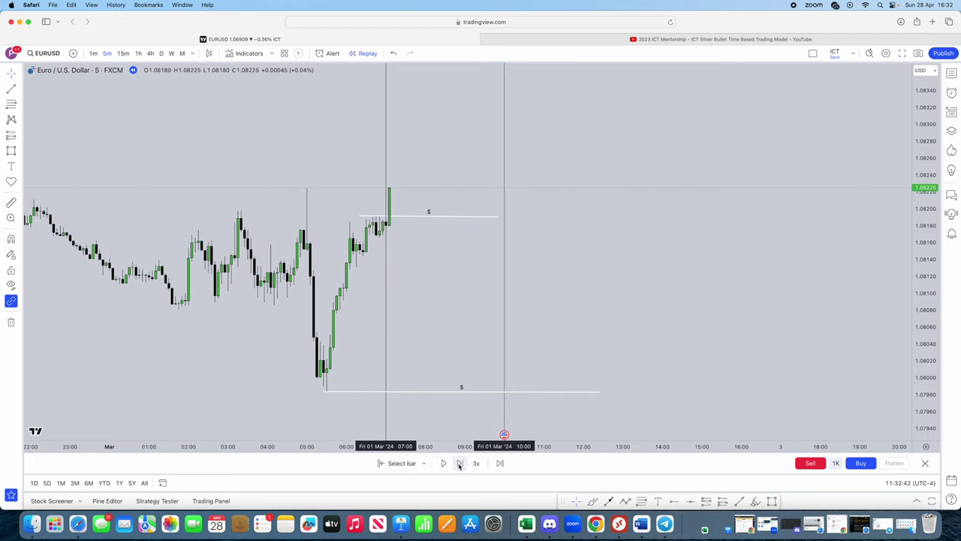
left_click(460, 464)
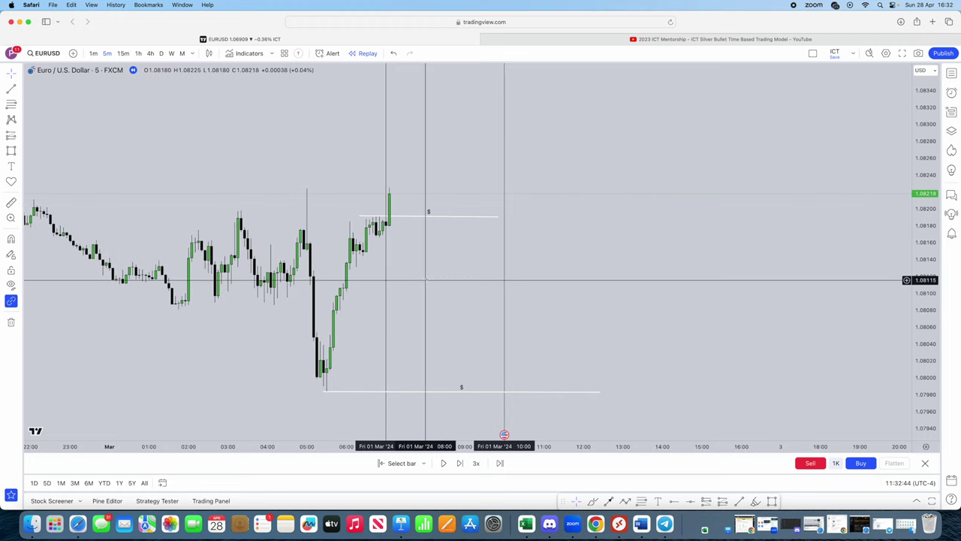
Step: Review the displacement and market structure shift rule in the Word notes and move the notes off the chart
left_click(641, 524)
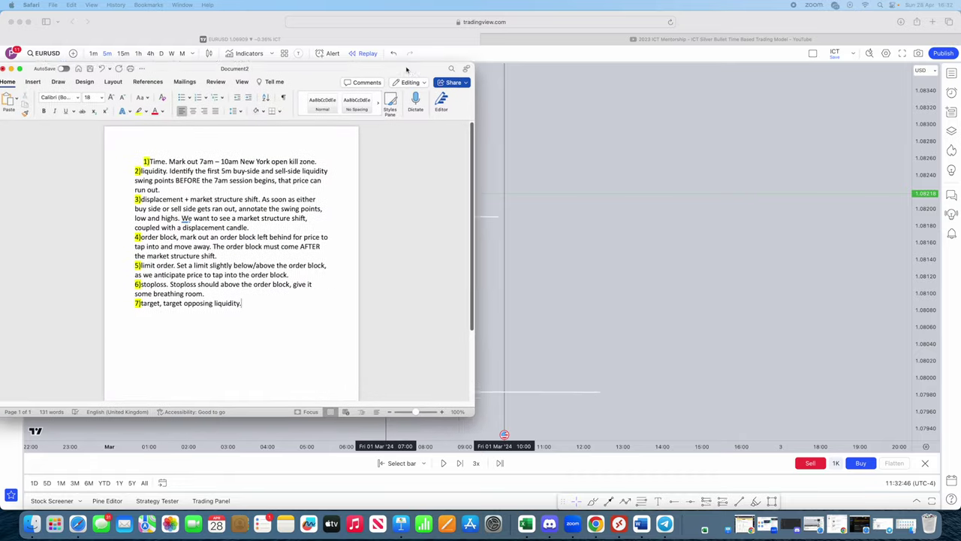
left_click_drag(408, 70, 602, 76)
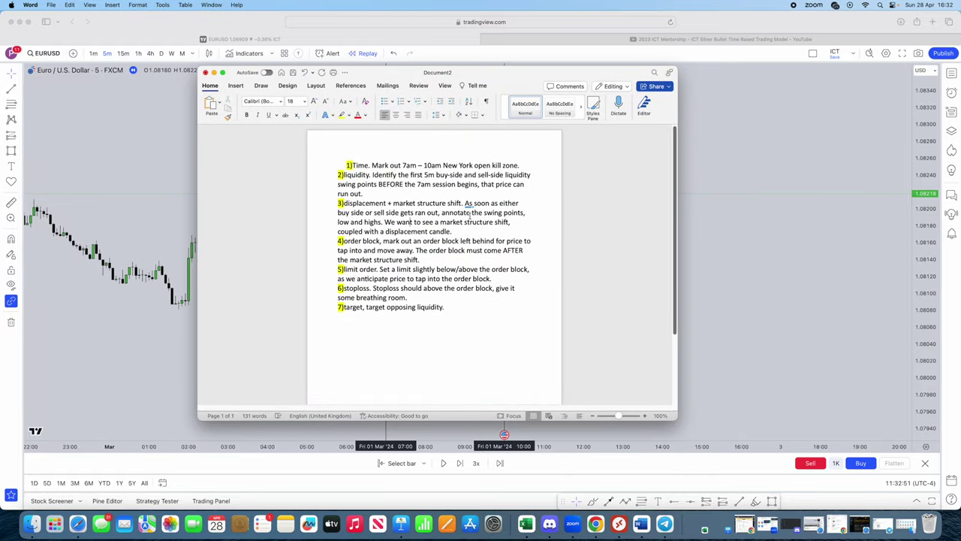
left_click_drag(508, 73, 0, 40)
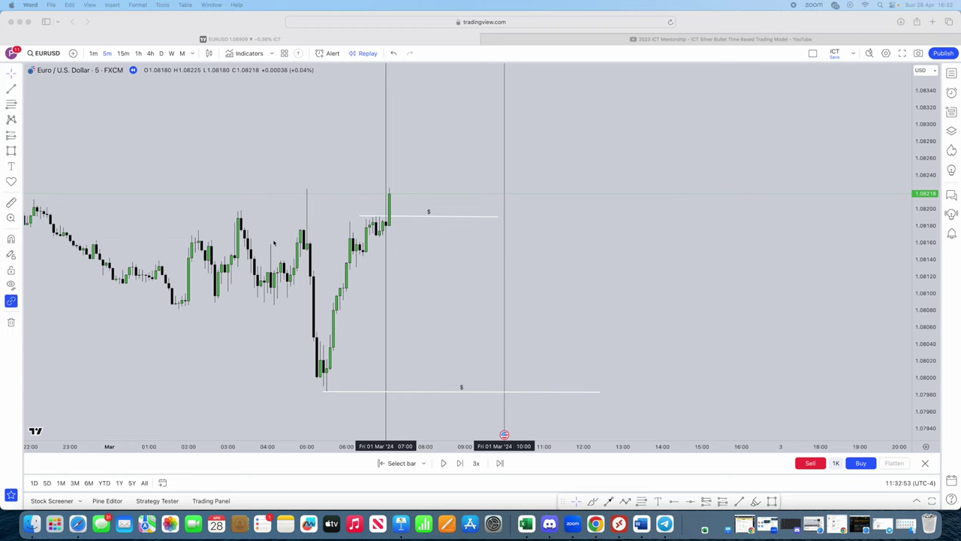
Step: Level the upper liquidity line with its end at about 09:55 and 1.0819, and advance the replay by one bar
left_click(500, 216)
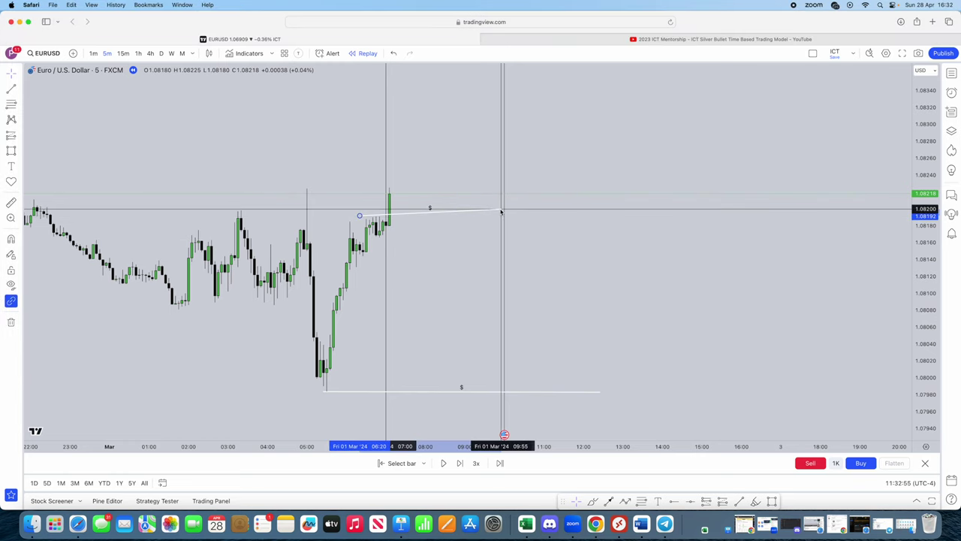
left_click_drag(500, 216, 501, 217)
left_click(428, 350)
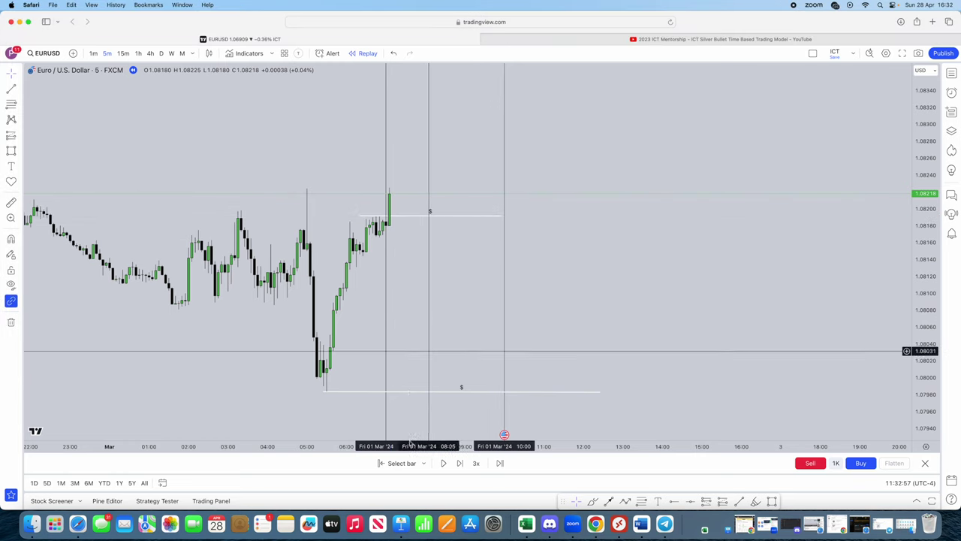
left_click(460, 464)
left_click(459, 464)
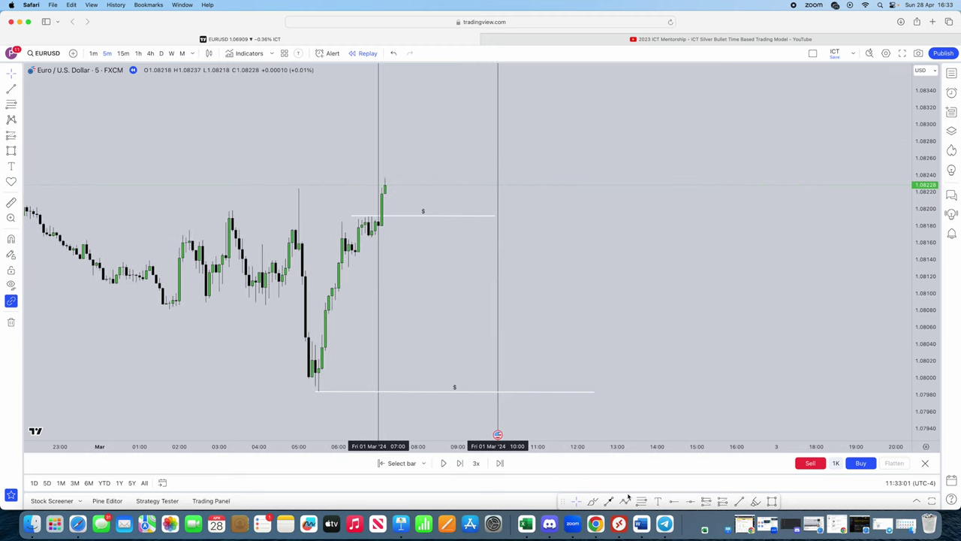
Step: Mark the swing low just before the 07:00 line with the highlighter and remove the mark
left_click(754, 501)
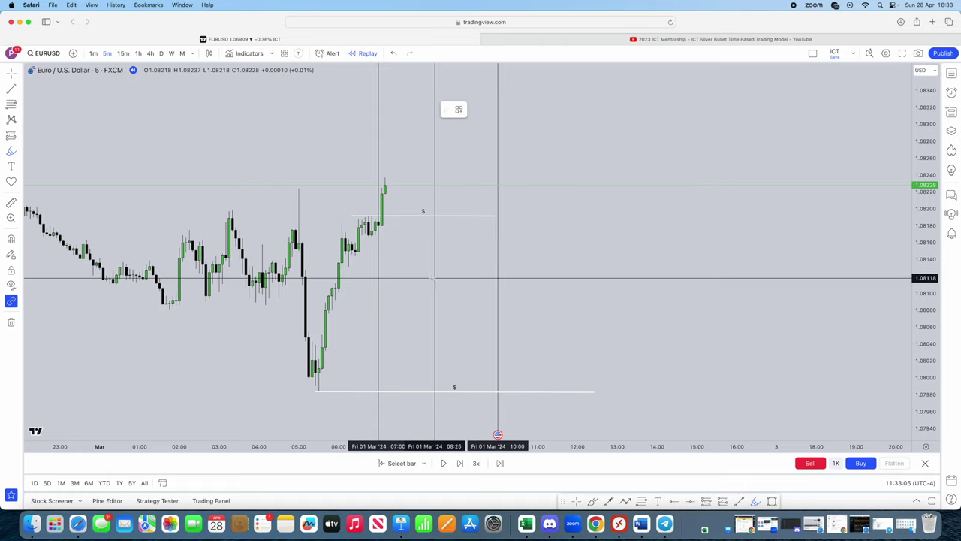
left_click(374, 234)
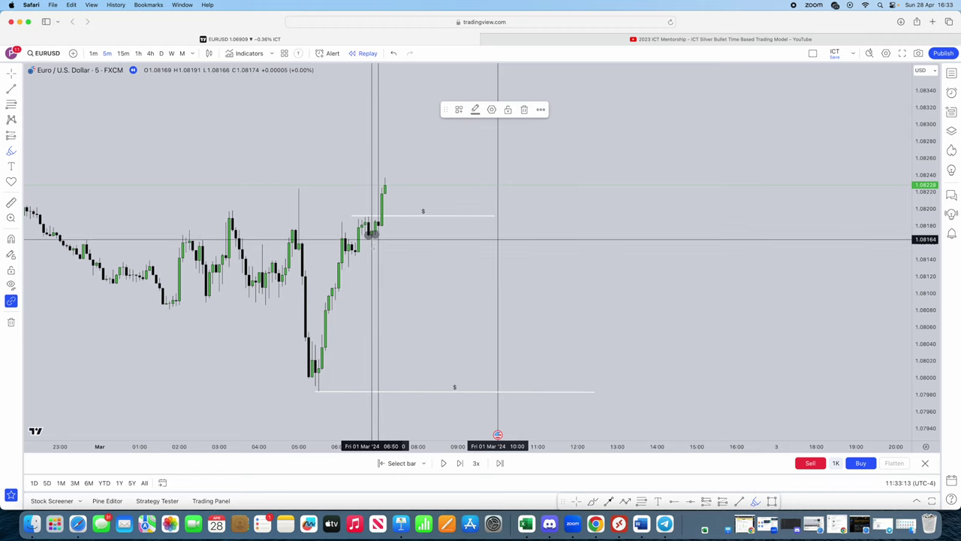
left_click(371, 234)
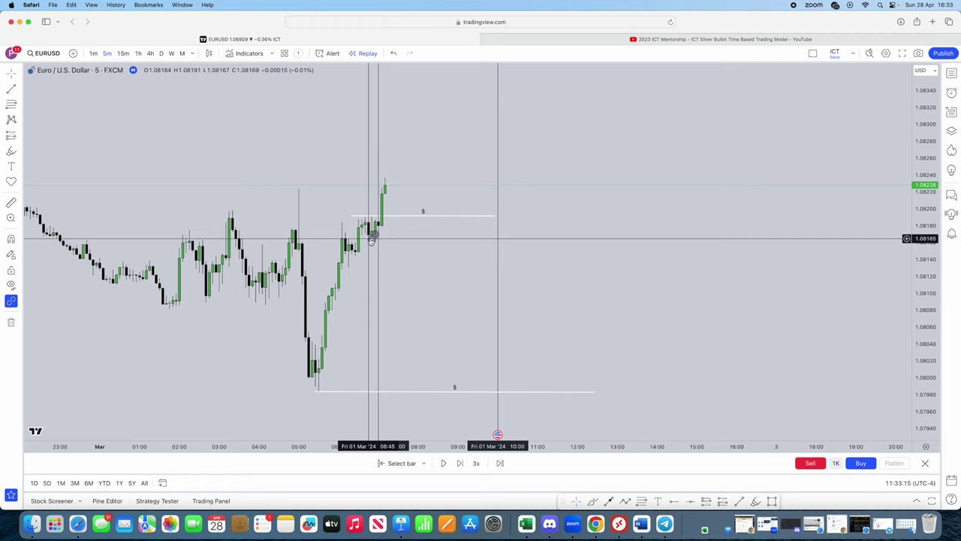
Step: Draw a horizontal trend line from the 06:45 swing low at about 1.08165 to the 10:00 line
left_click(741, 500)
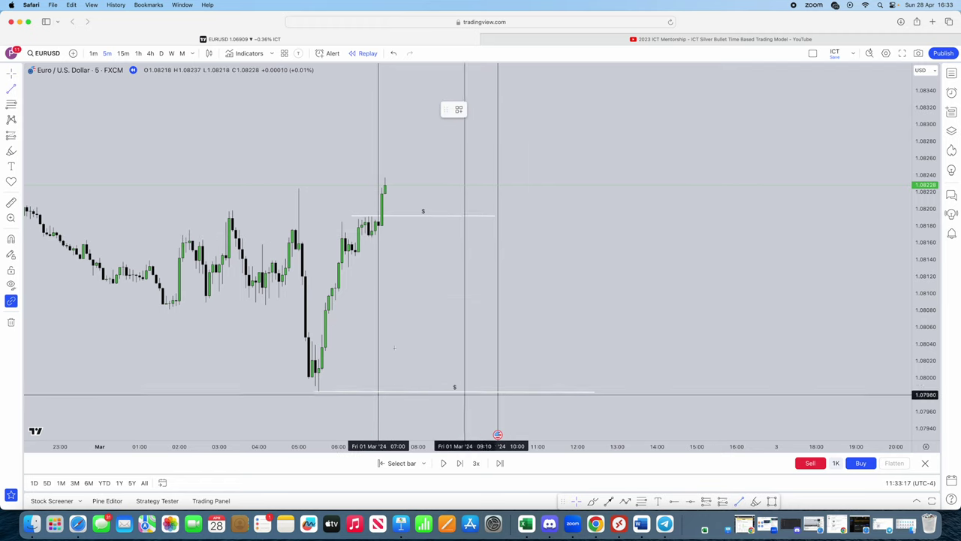
left_click(368, 238)
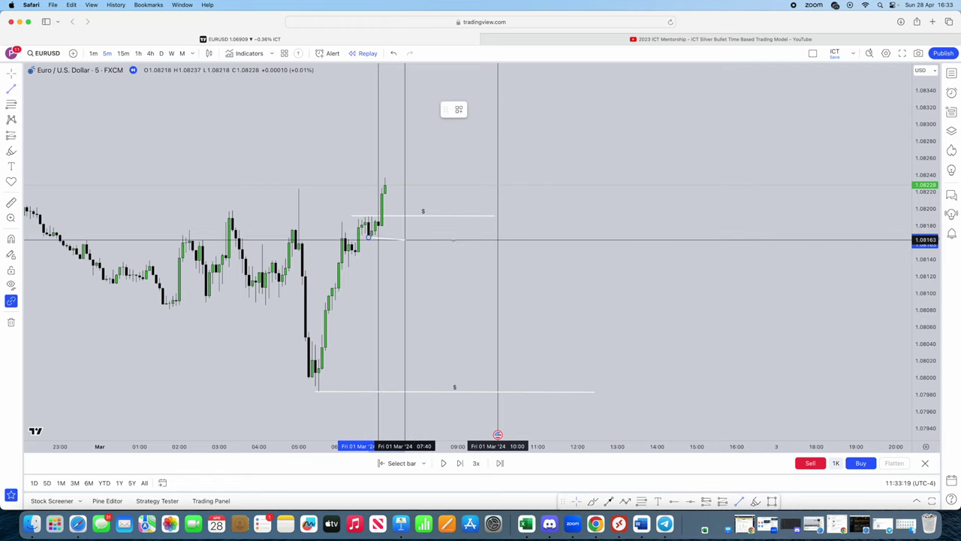
left_click(497, 237)
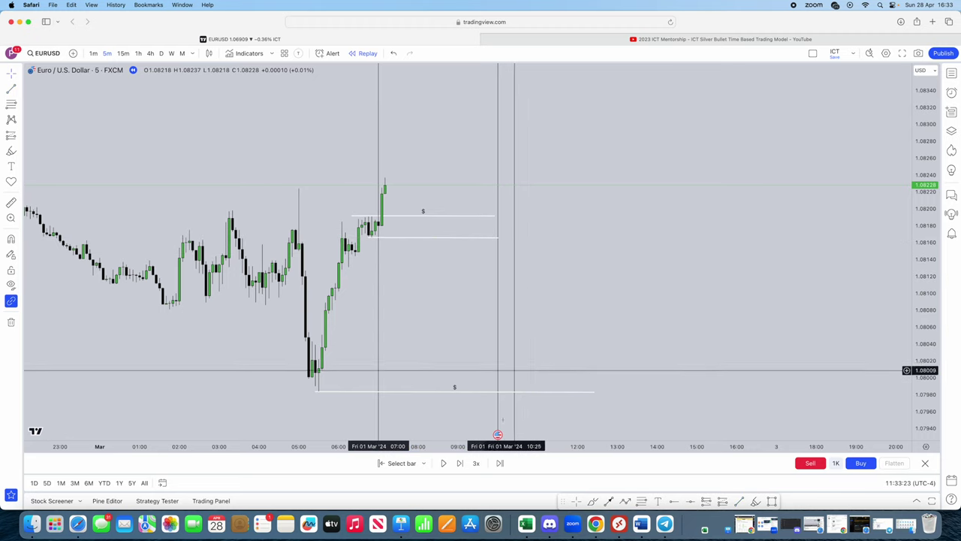
Step: Play the replay until price pulls back to the upper liquidity line, and recheck the strategy rules in the Word notes
left_click(443, 463)
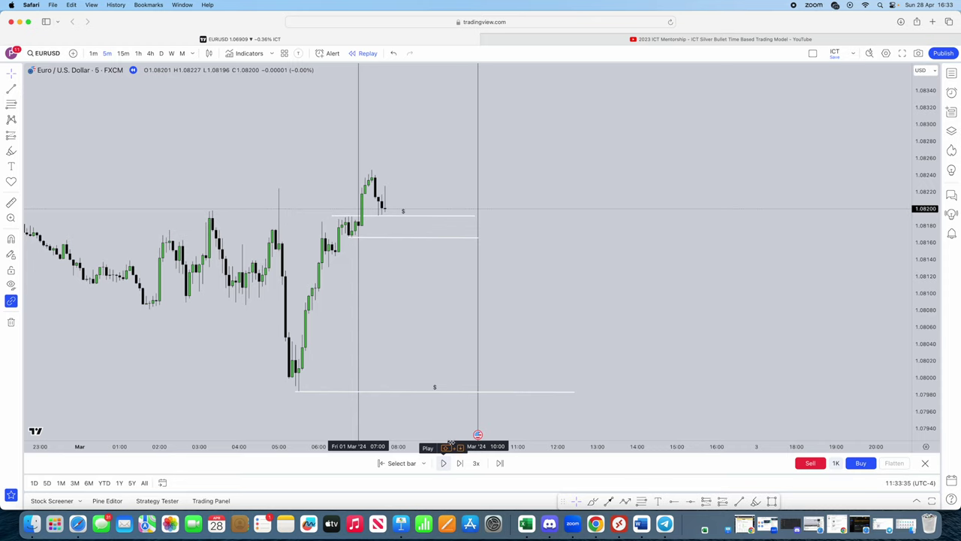
left_click(641, 524)
left_click_drag(513, 137, 552, 76)
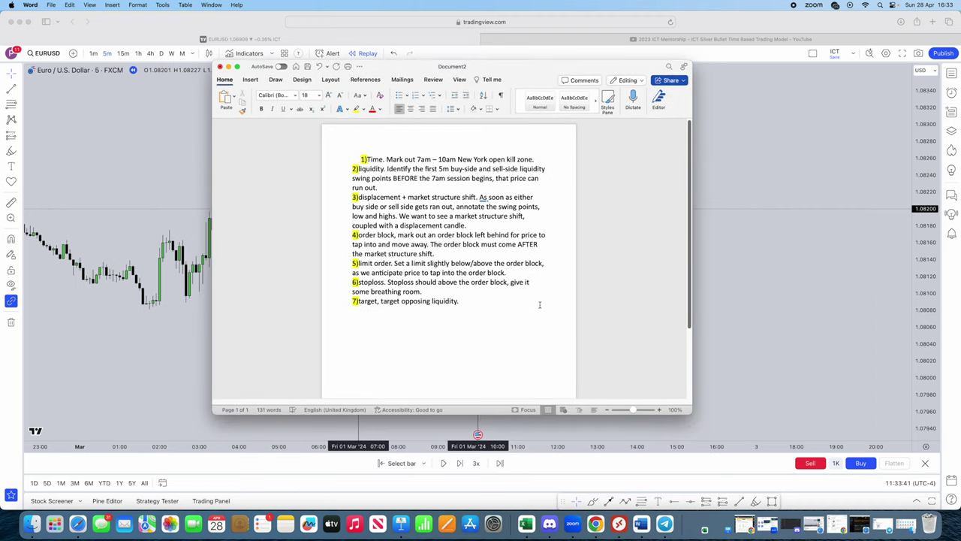
left_click_drag(531, 66, 0, 43)
left_click(317, 136)
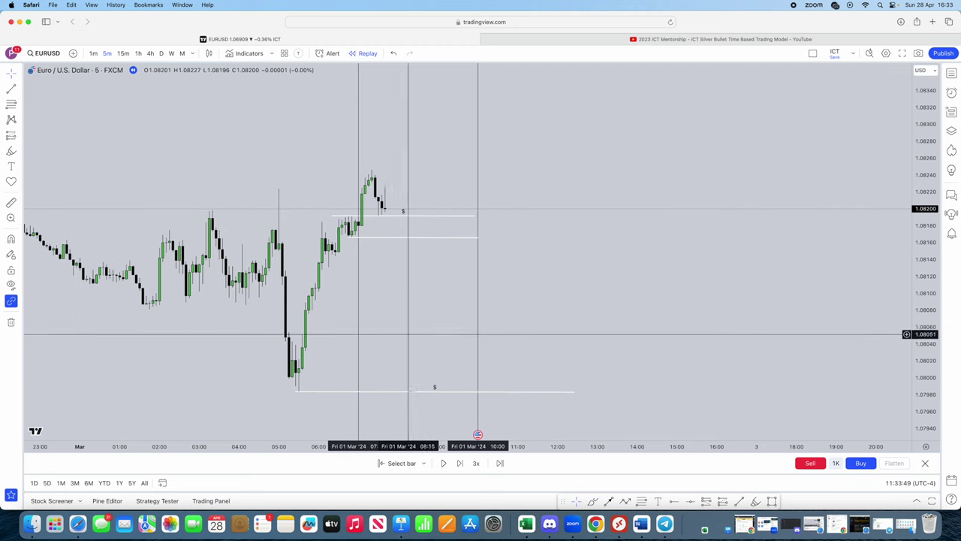
Step: Resume the replay until price breaks below the swing-low line, and check the Word notes before returning to the chart
left_click(442, 463)
left_click_drag(1, 154, 442, 88)
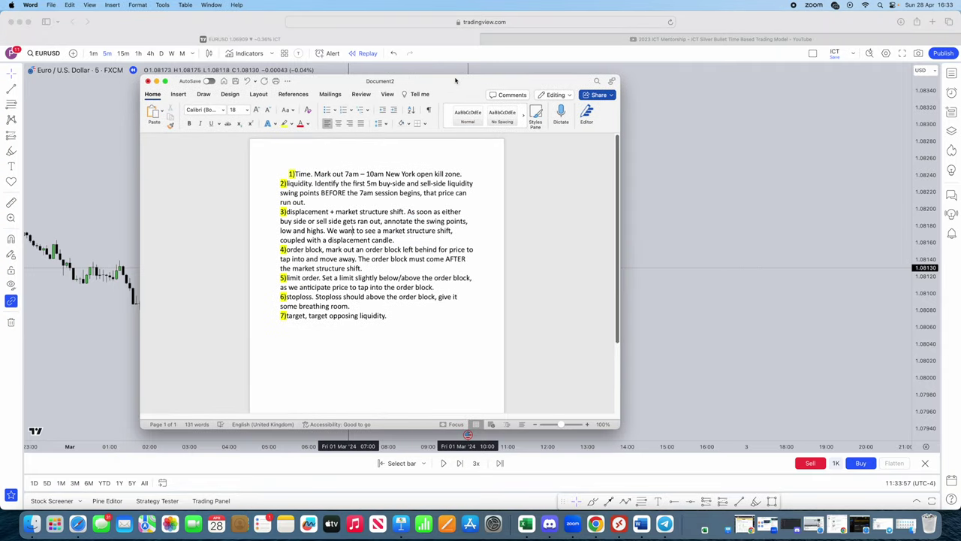
key("super+Tab")
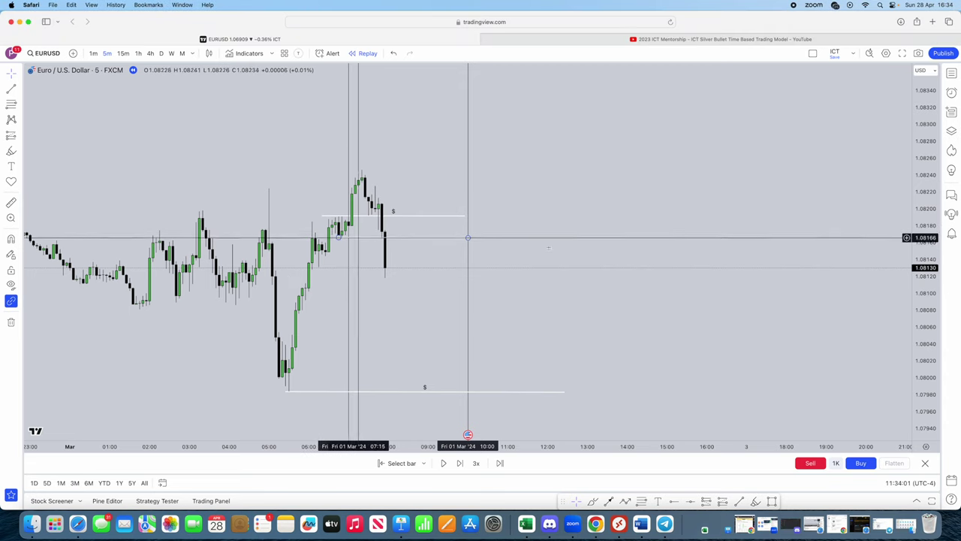
left_click(468, 238)
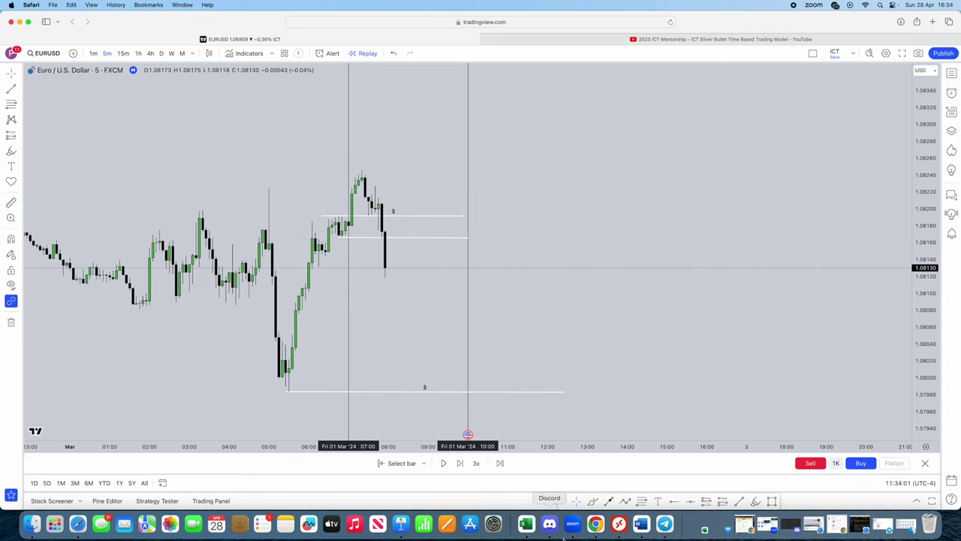
Step: Sketch a zigzag arrow path in the empty area after 12:00 and reshape it into a higher second peak followed by a sharp drop
left_click(625, 501)
left_click(544, 234)
left_click(574, 198)
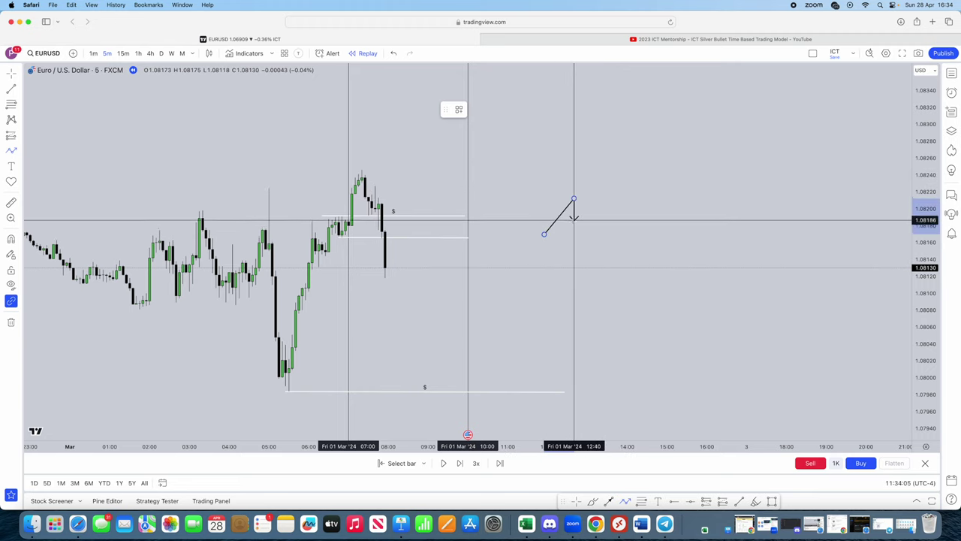
left_click(574, 220)
left_click(584, 207)
double_click(601, 282)
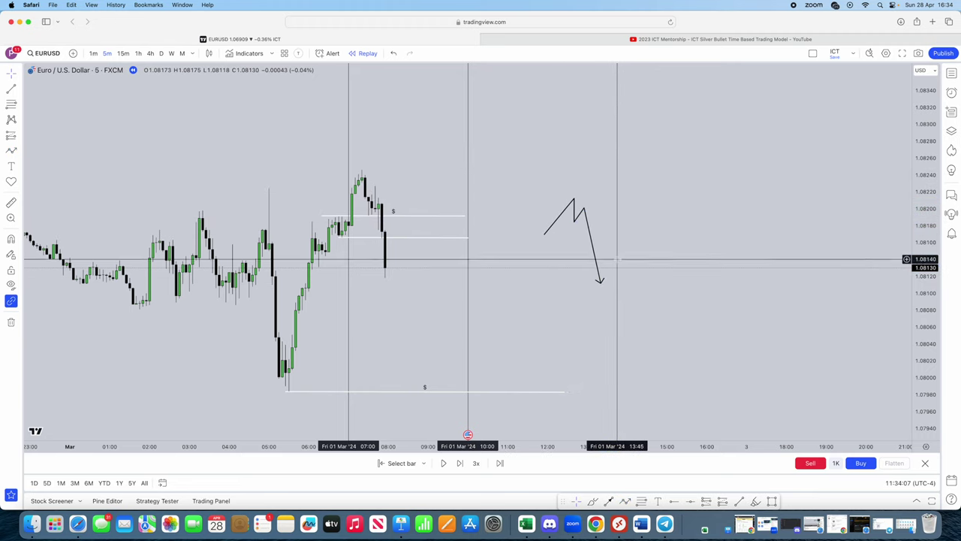
left_click(589, 227)
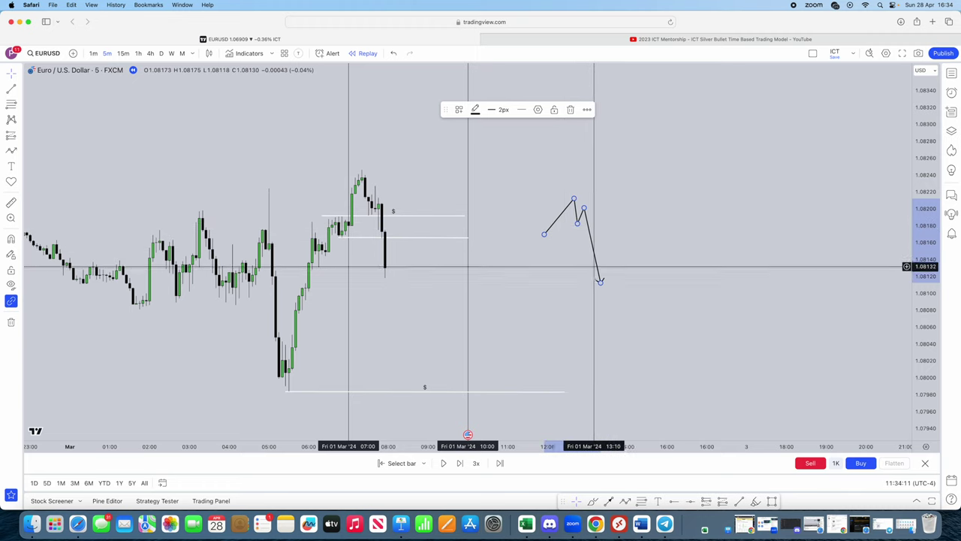
left_click_drag(584, 207, 587, 173)
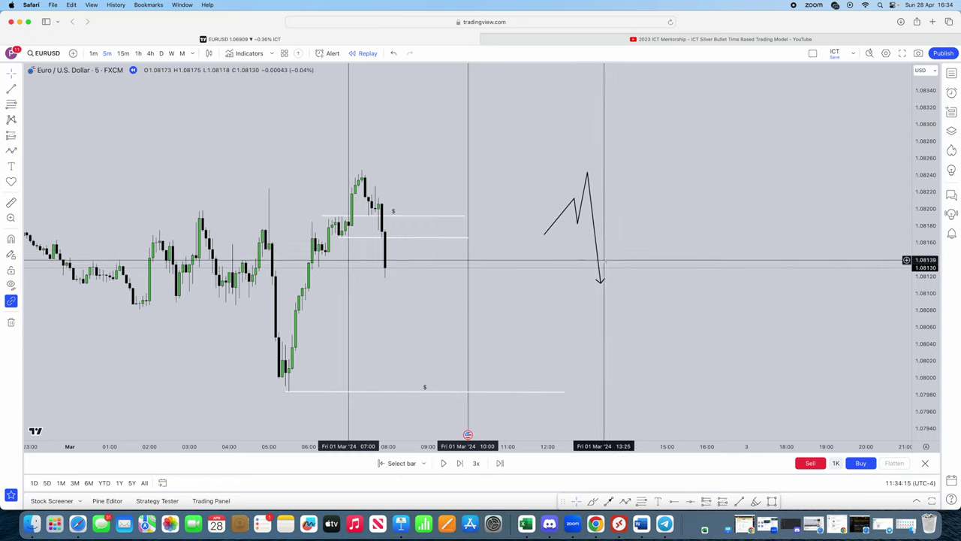
Step: Delete the zigzag arrow path from the chart
left_click(604, 263)
left_click(598, 262)
key("Delete")
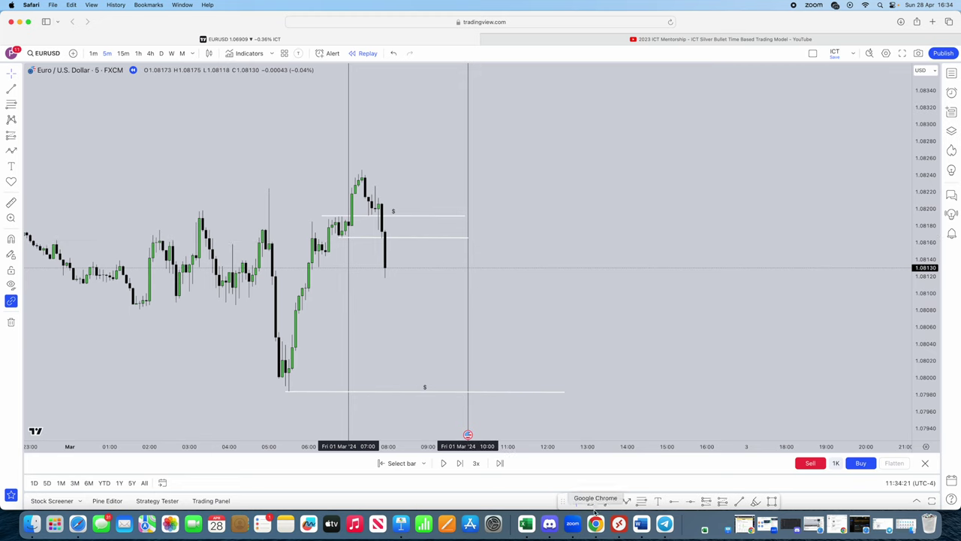
Step: Sketch a tall rectangle at about 11:00 and a small rectangle with a long vertical wick at about 12:50 to compare candle shapes
left_click(771, 502)
mouse_move(508, 177)
left_mouse_down()
mouse_move(558, 272)
mouse_move(524, 287)
left_mouse_up()
left_click(664, 404)
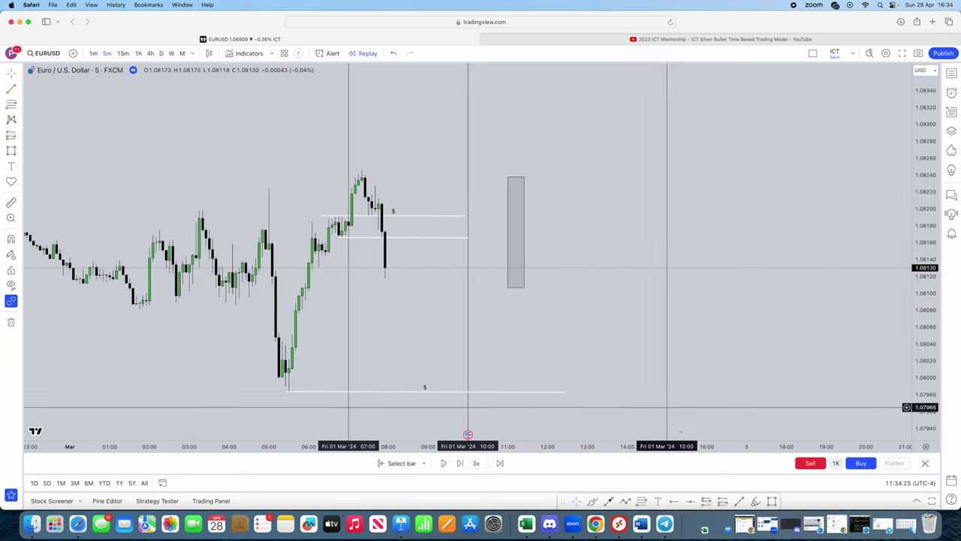
left_click(771, 502)
left_click_drag(580, 203, 588, 234)
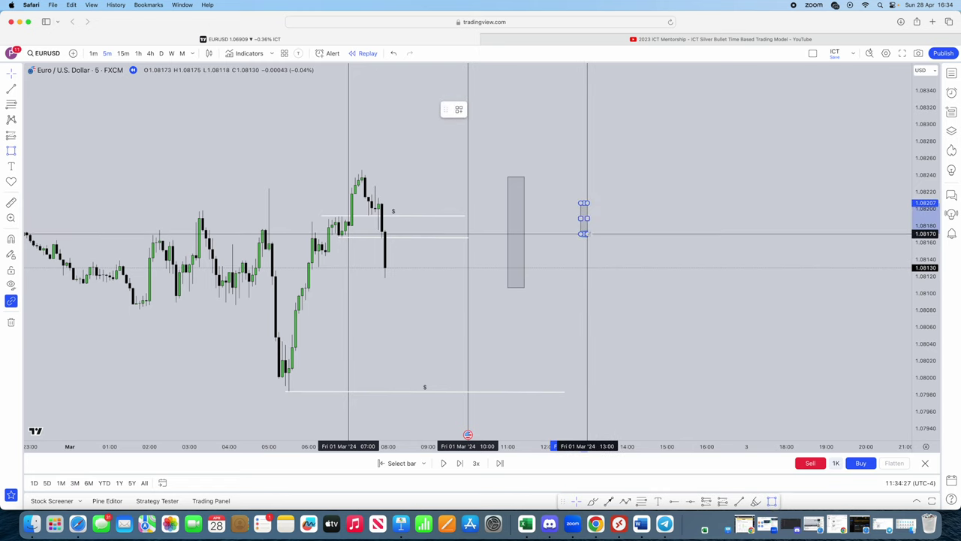
left_click(739, 502)
left_click_drag(585, 233, 585, 291)
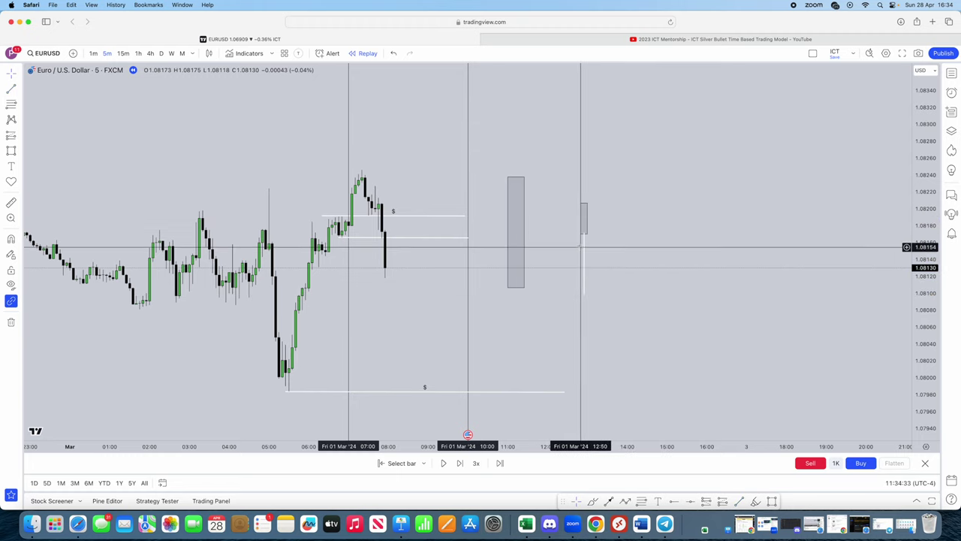
Step: Delete both example candle rectangles and the vertical wick line
left_click(524, 250)
key("Delete")
left_click(586, 234)
key("Delete")
left_click(585, 235)
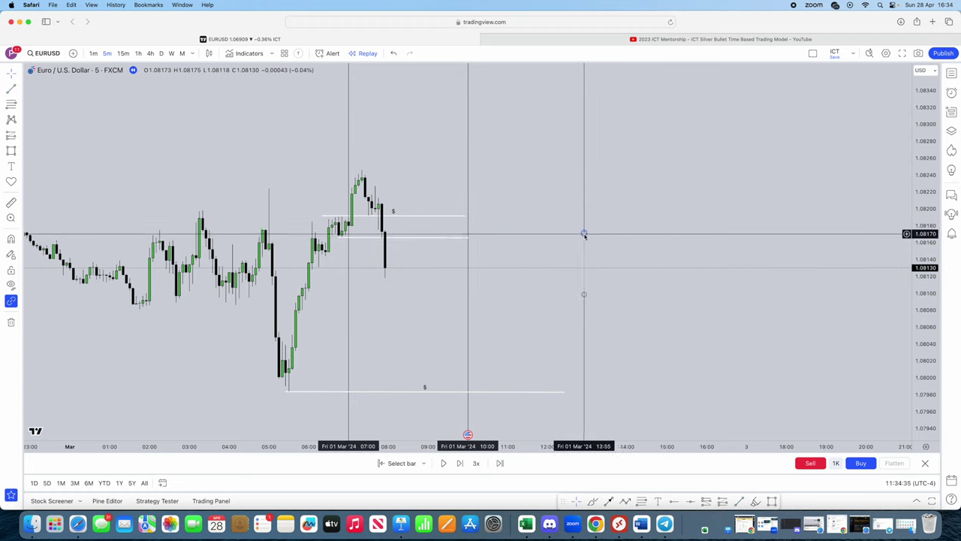
key("Delete")
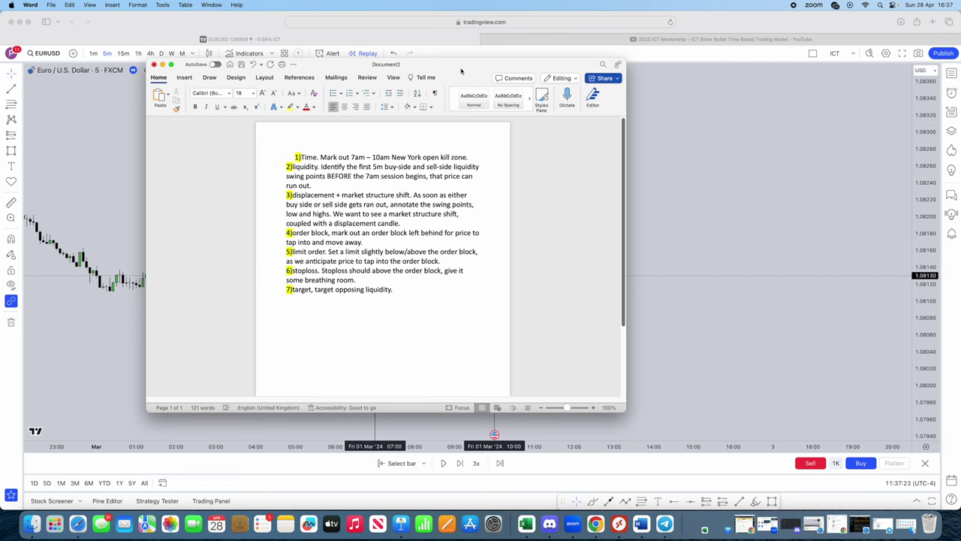
Step: Move the Word notes off the chart and mark the order block with a rectangle from the 07:45 candle to about 09:55, between about 1.0821 and 1.0818
left_click_drag(462, 72, 1, 73)
left_click(448, 295)
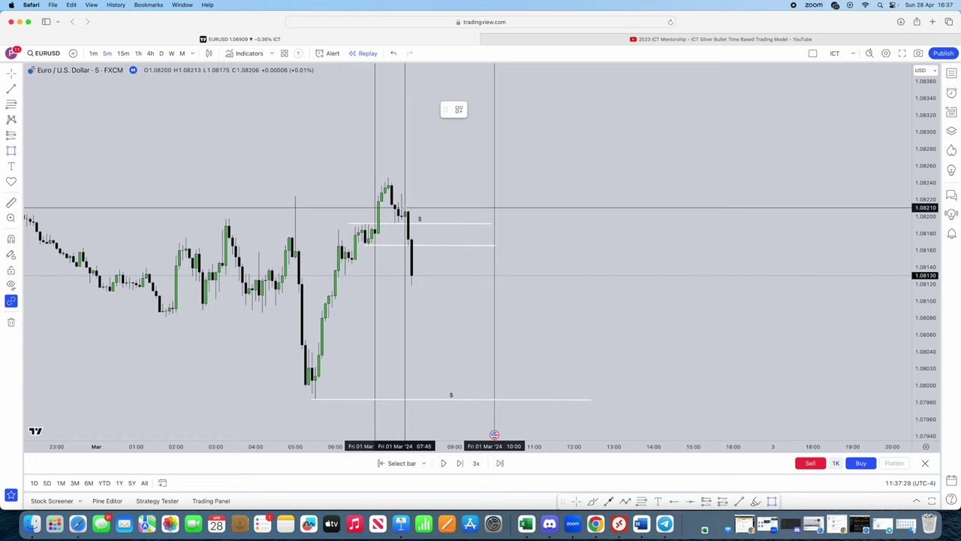
mouse_move(405, 206)
left_mouse_down()
mouse_move(435, 238)
mouse_move(493, 237)
left_mouse_up()
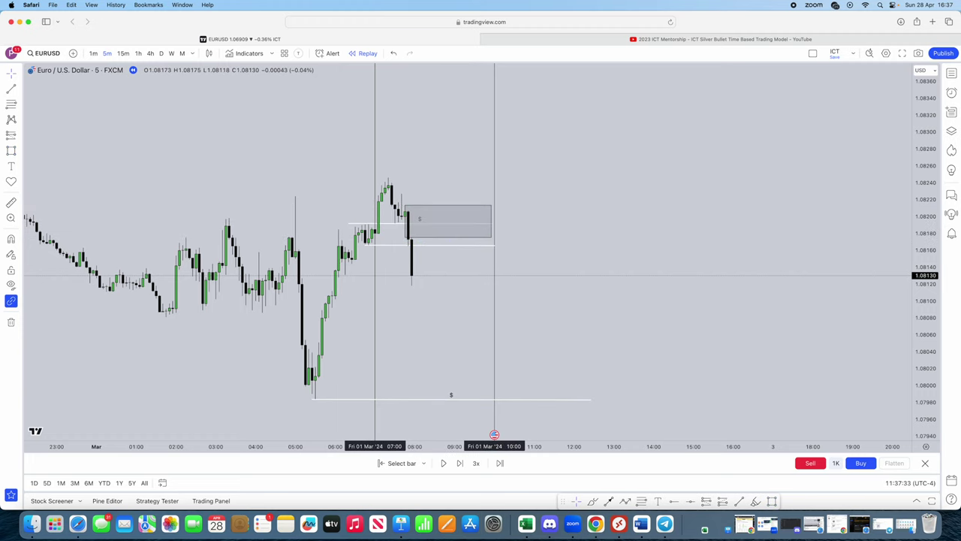
Step: Check the limit order rule in the Word notes and place a short position with its entry at 1.08171, just below the order block
left_click_drag(0, 32, 470, 91)
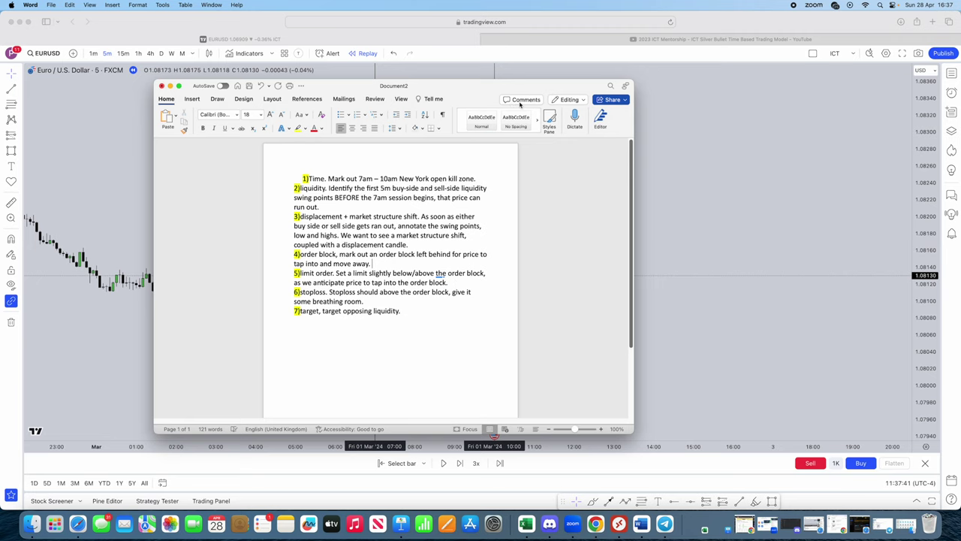
key("super+Tab")
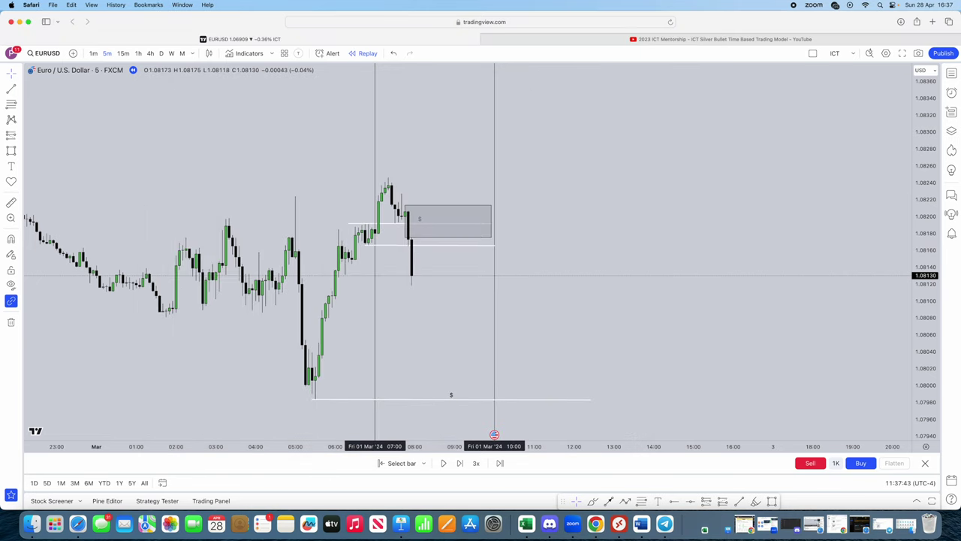
left_click(12, 104)
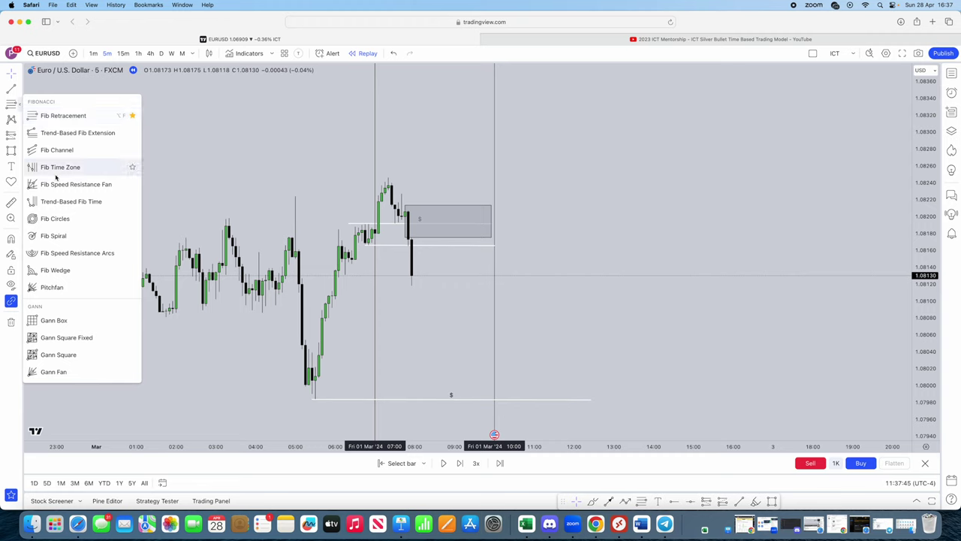
left_click(21, 136)
left_click(46, 162)
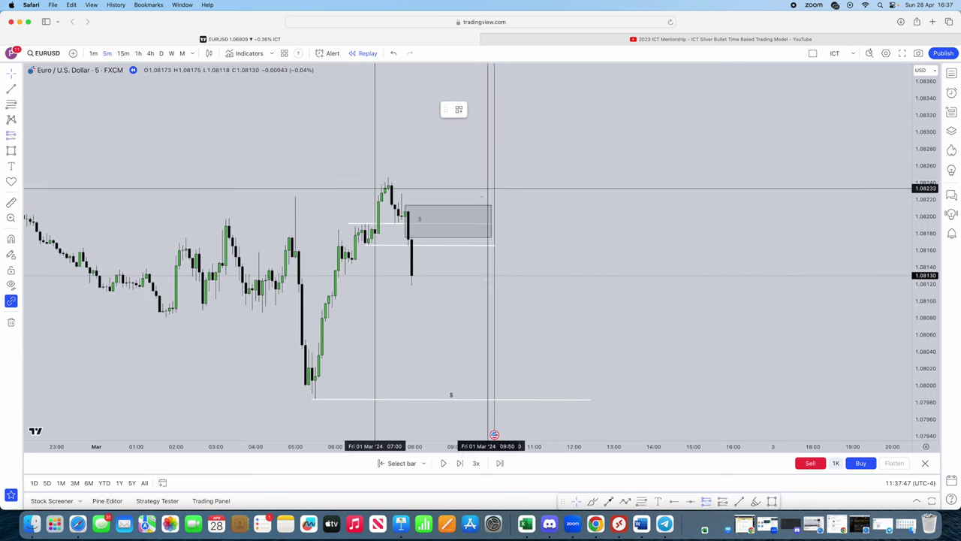
left_click(422, 240)
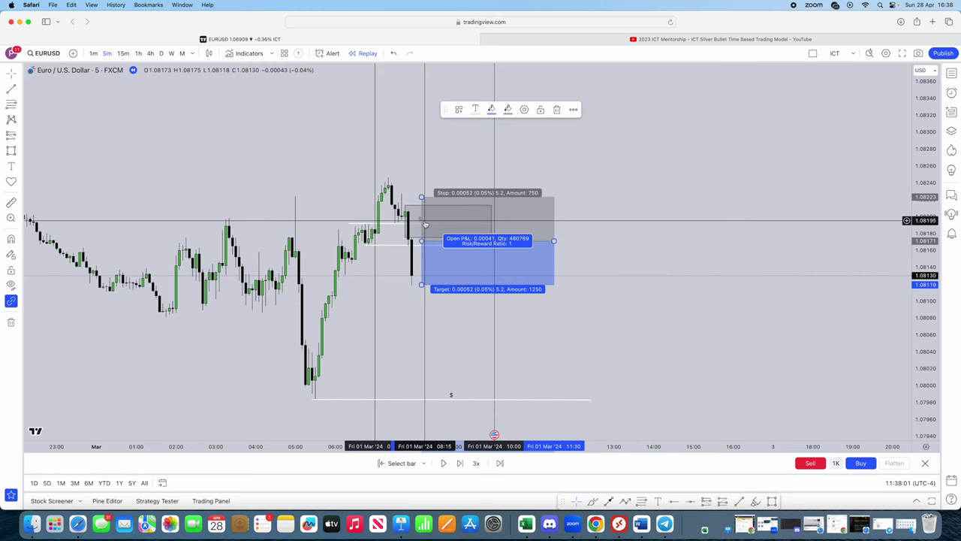
Step: Shorten the short position so that it ends at 09:40
left_click_drag(554, 240, 481, 241)
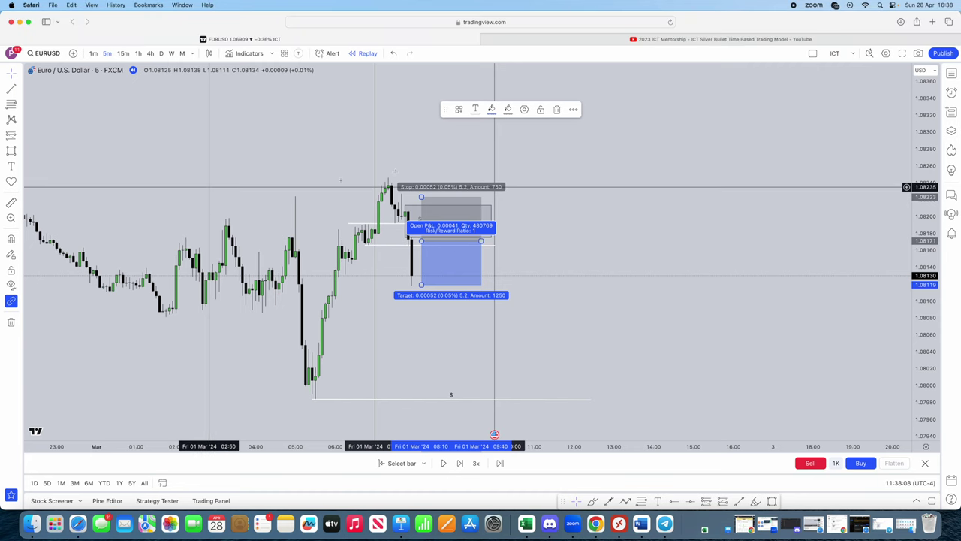
Step: Switch to Telegram, show the ZMN Trades channel's messages, and move its window back off the chart
left_click(667, 526)
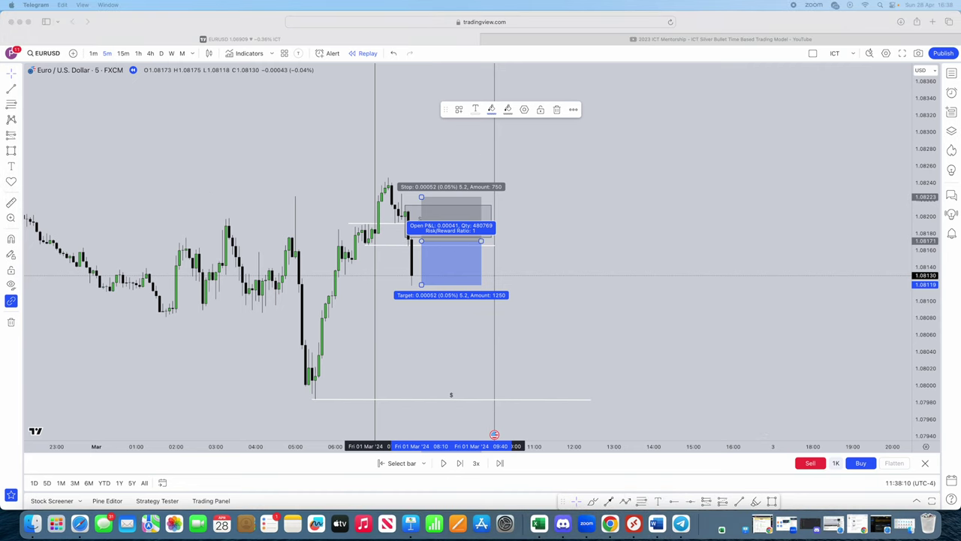
left_click_drag(0, 37, 395, 41)
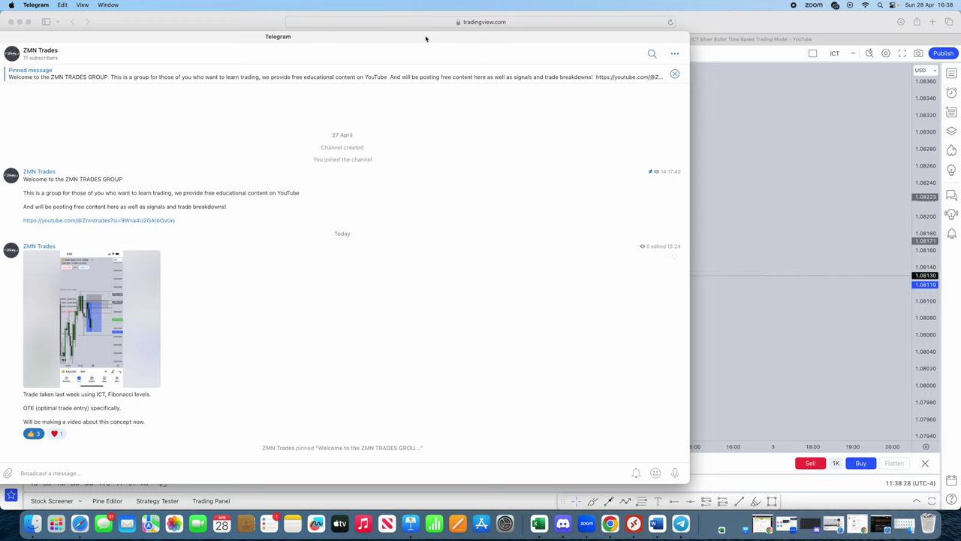
left_click_drag(426, 39, 0, 37)
left_click(617, 219)
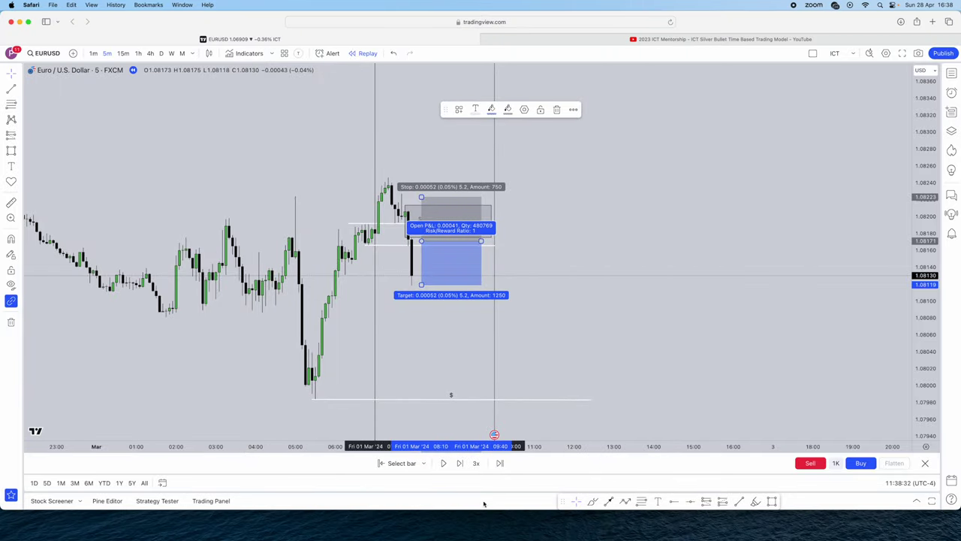
Step: Check the stop loss rule in the Word notes and raise the short position's stop to 1.08227, above the order block
mouse_move(659, 538)
left_click(587, 524)
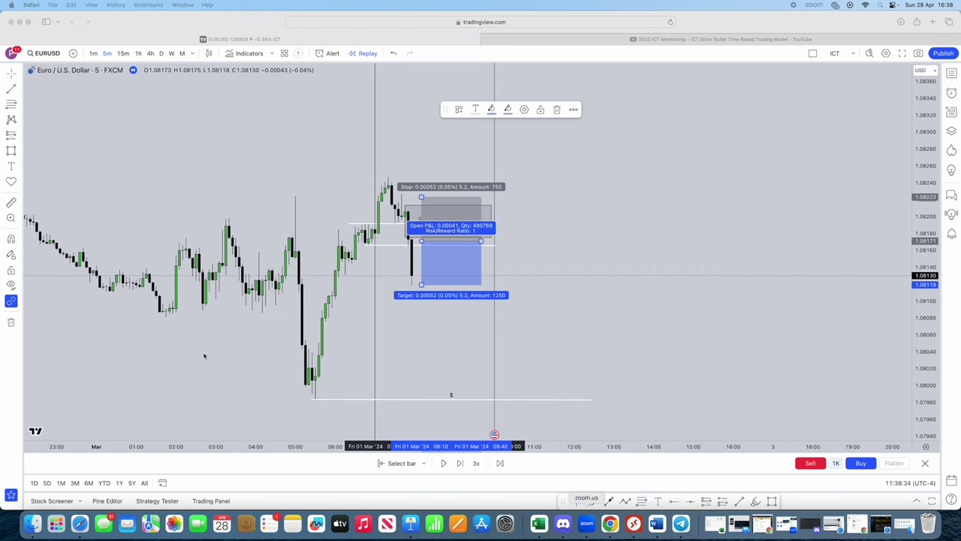
left_click(657, 523)
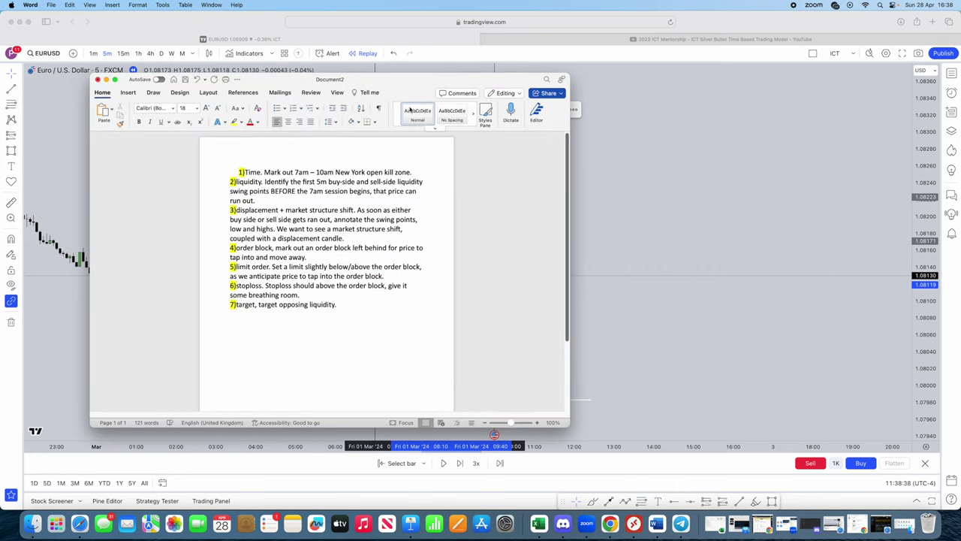
left_click_drag(407, 85, 0, 94)
left_click(296, 131)
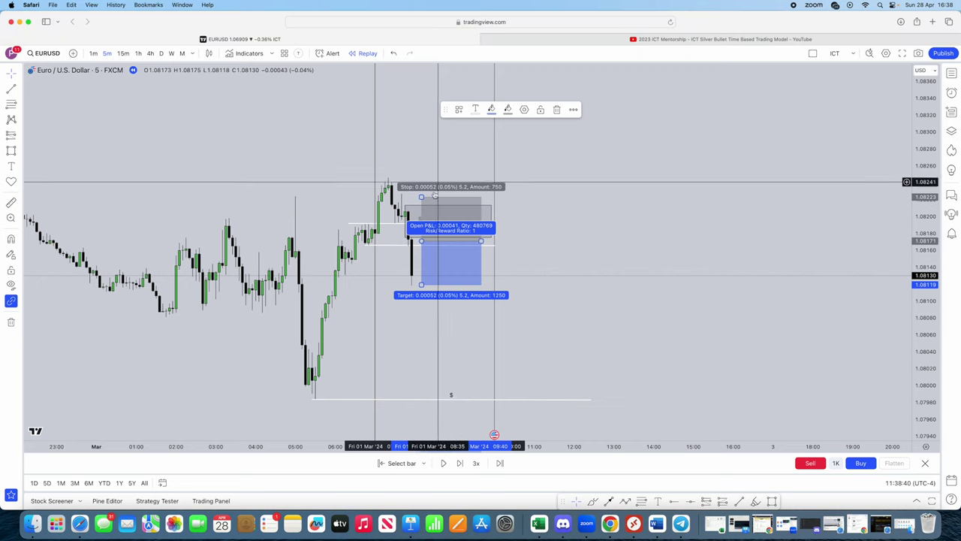
left_click_drag(422, 197, 424, 193)
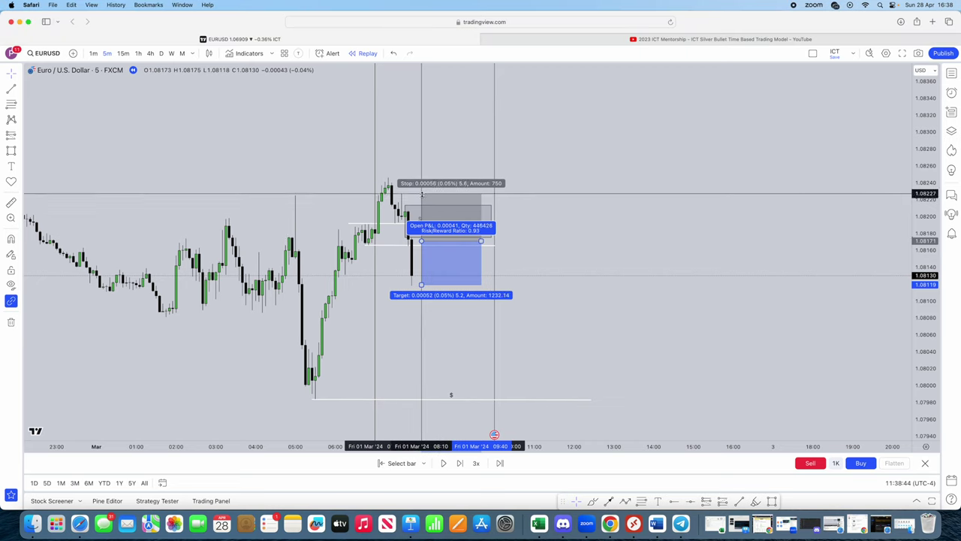
left_click(455, 160)
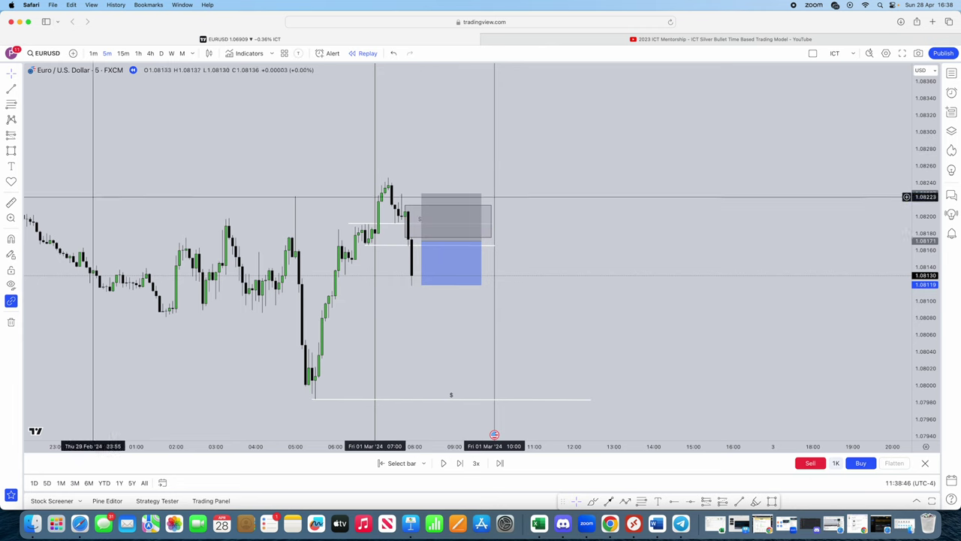
Step: Check the target rule in the Word notes, then extend the short position to 10:00 with its target at 1.07984 on the sell-side liquidity line
key("super+Tab")
left_click_drag(432, 89, 464, 78)
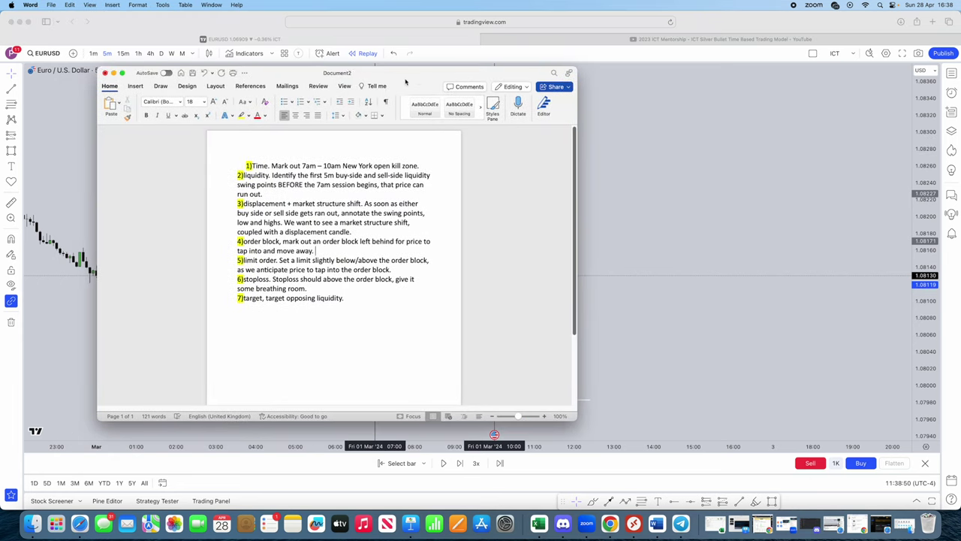
key("super+Tab")
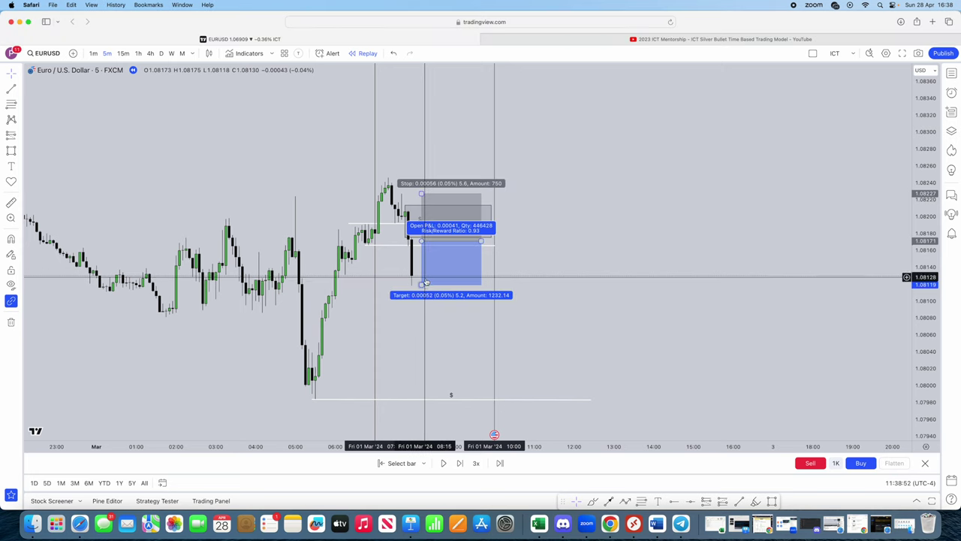
left_click_drag(483, 242, 495, 242)
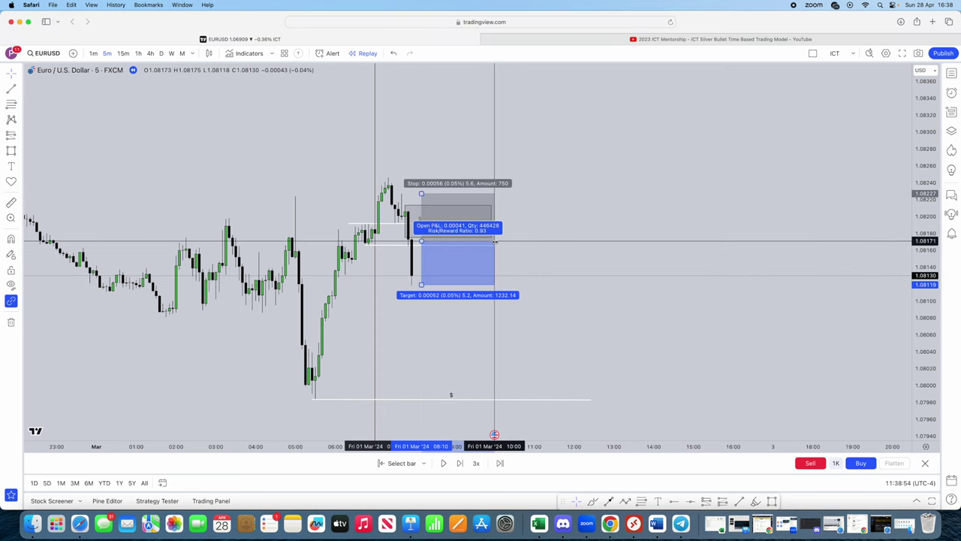
left_click_drag(422, 284, 418, 399)
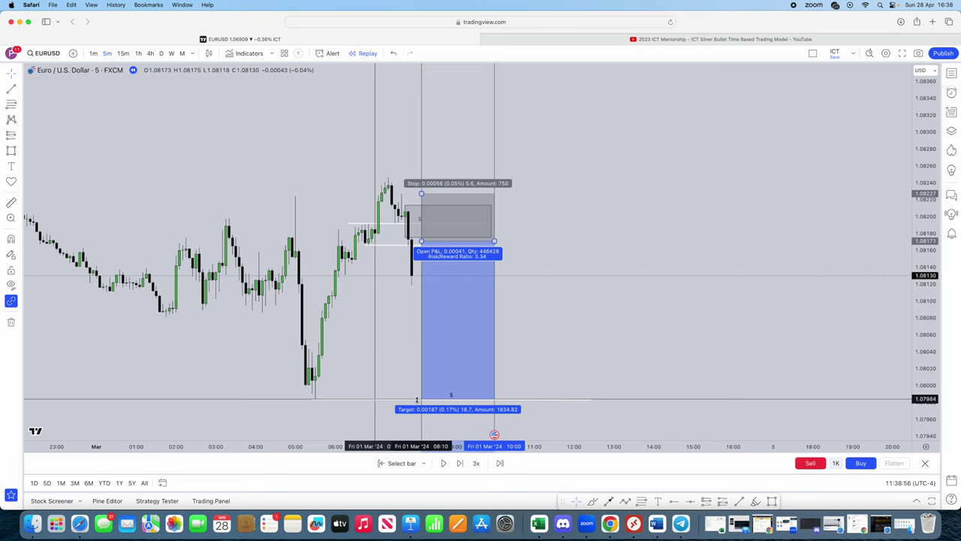
Step: Play the bar replay forward in stages up to the 10:00 candle to test the short trade
left_click_drag(625, 323, 596, 275)
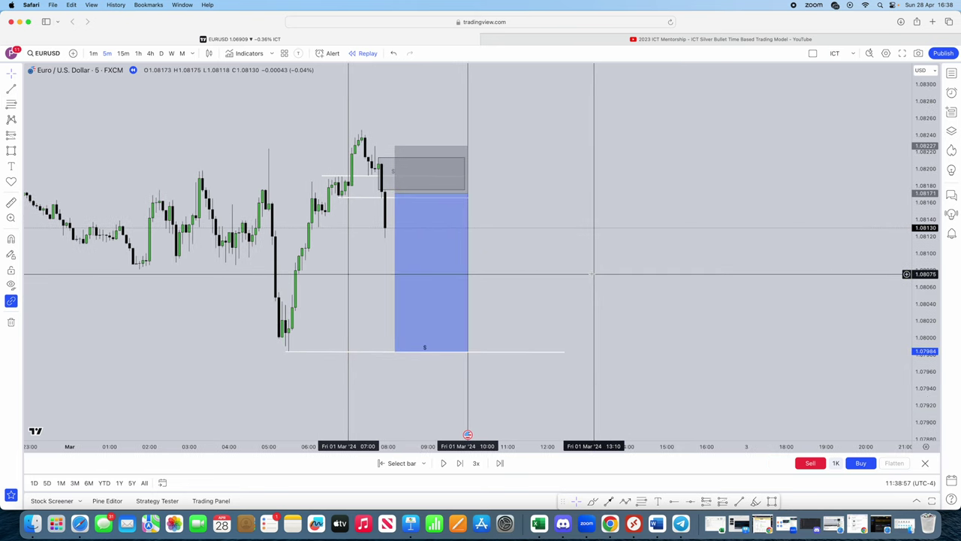
left_click(444, 462)
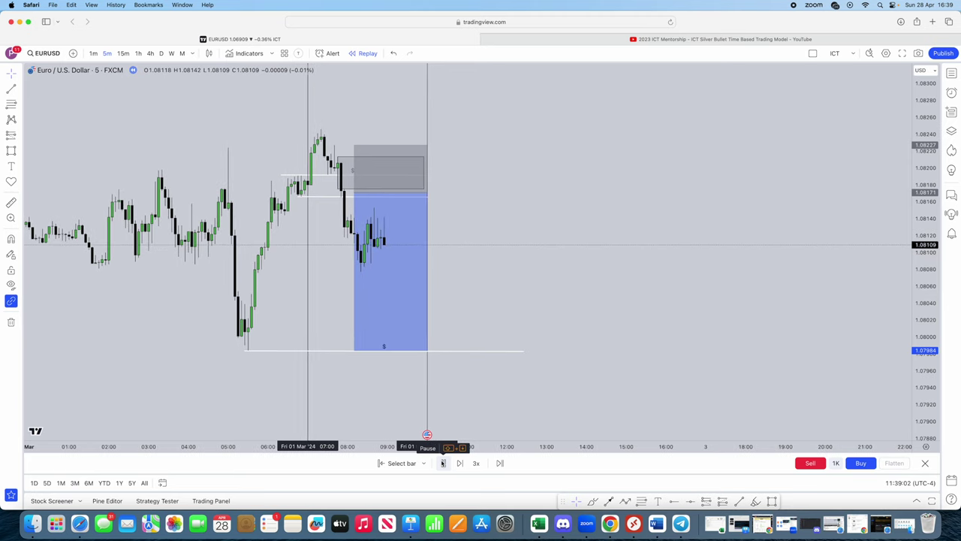
left_click(443, 463)
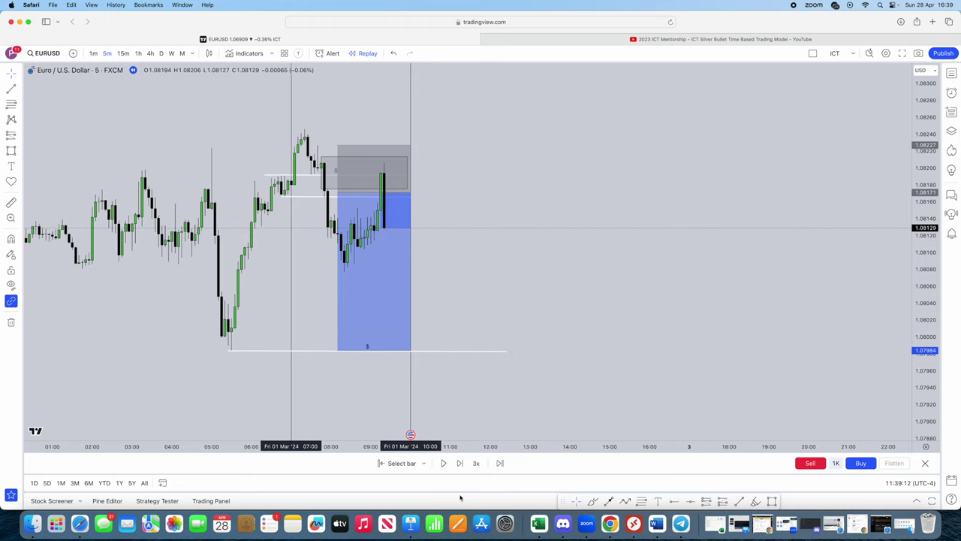
left_click(445, 464)
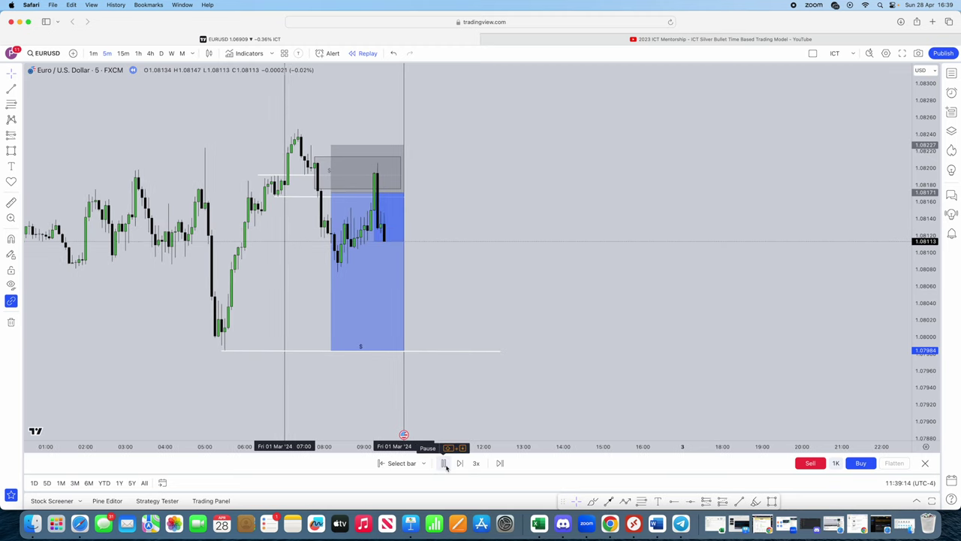
left_click(444, 463)
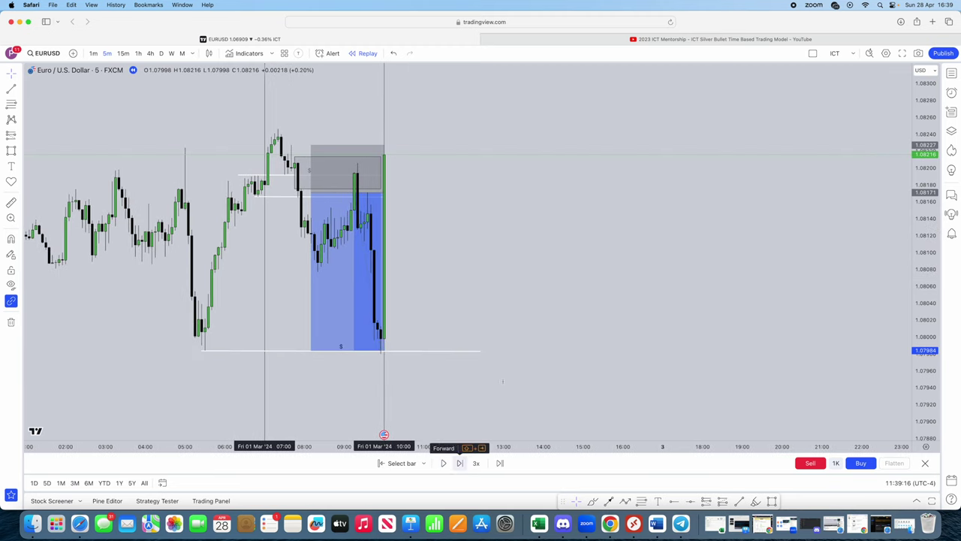
Step: Examine the short position's stop, target and risk/reward ratio against the replayed candles
left_click(422, 350)
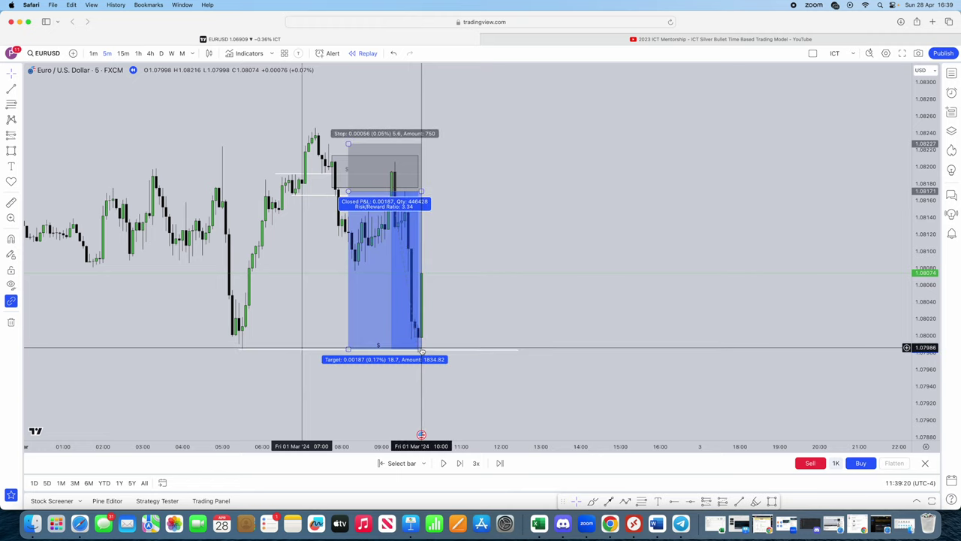
left_click(520, 341)
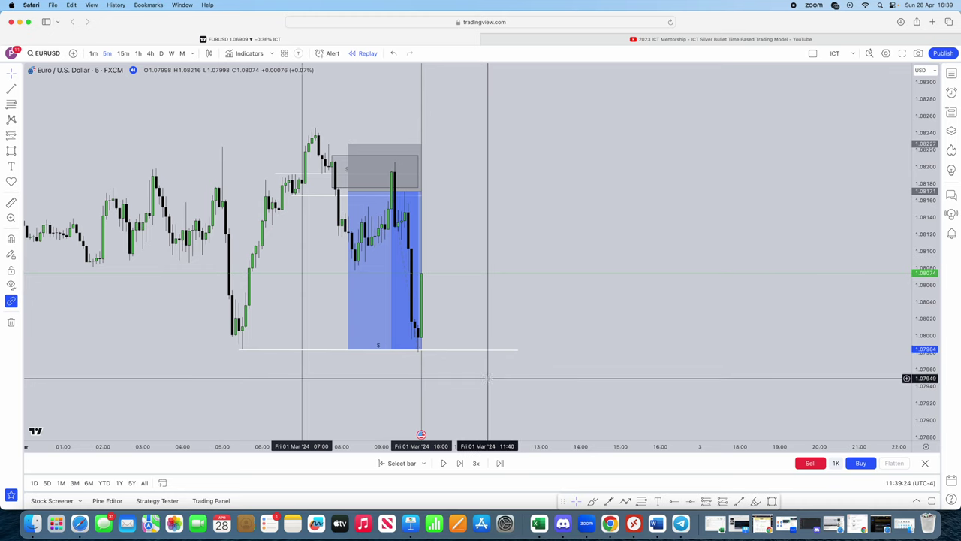
left_click(386, 293)
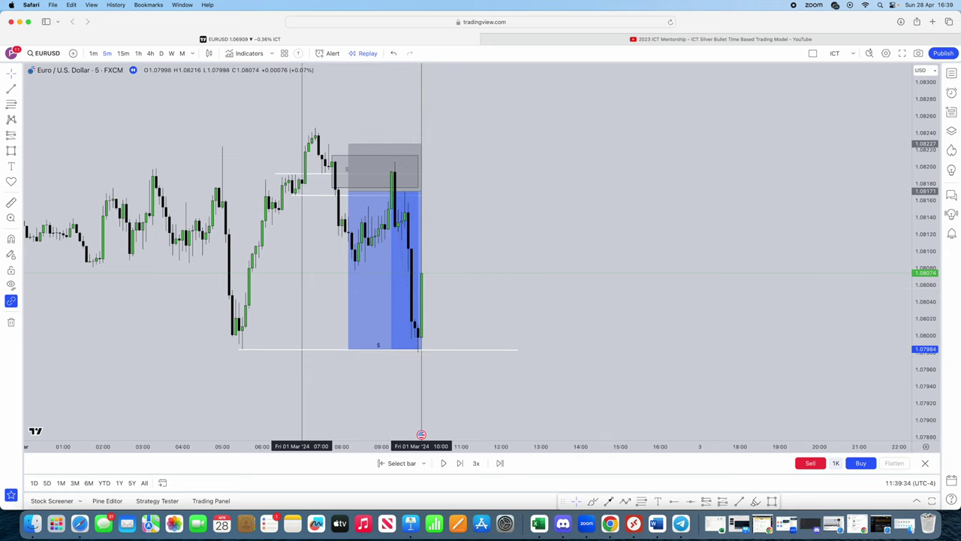
Step: Bring up the Word strategy notes and place them beside the completed trade on the chart
key("super+Tab")
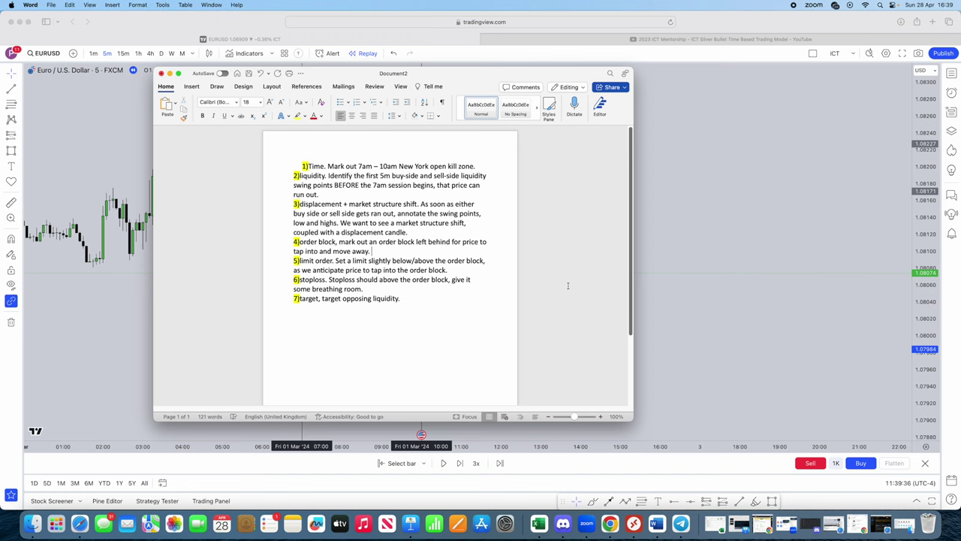
left_click_drag(449, 78, 720, 95)
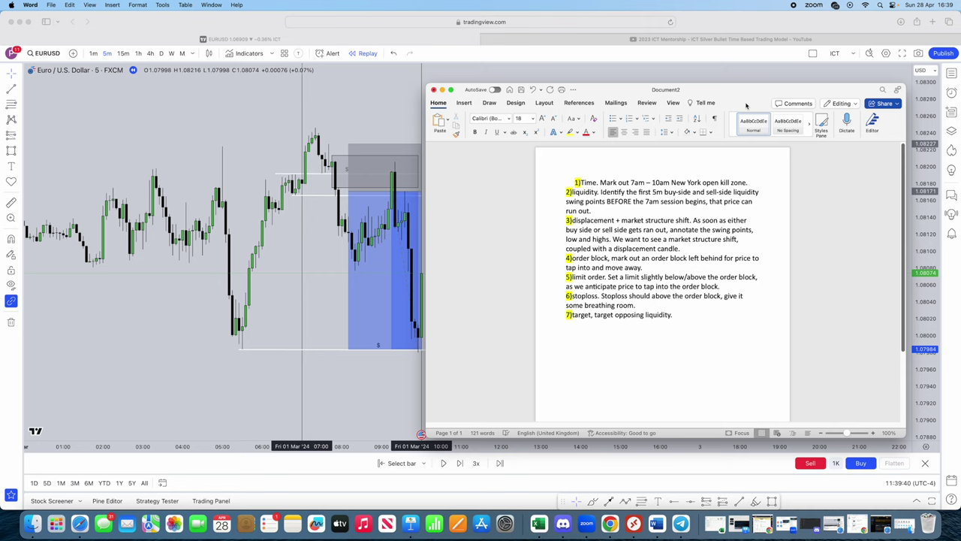